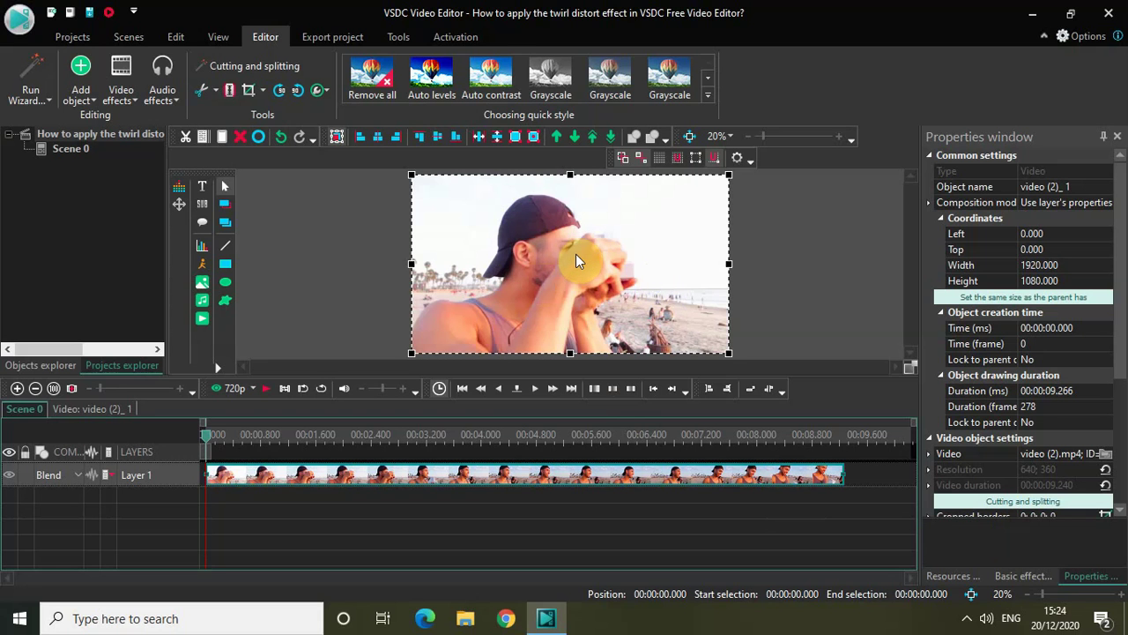
# Step: Add a Transforms > Distort effect inside the beach clip, spanning the clip's full length
pyautogui.doubleClick(512, 481)
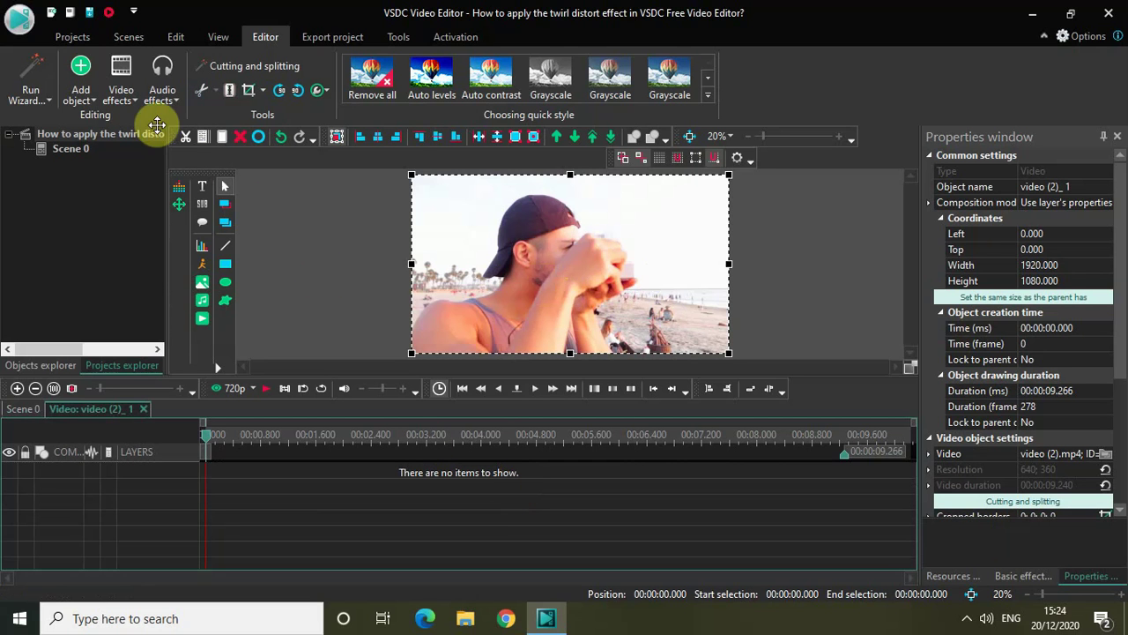
pyautogui.click(119, 94)
pyautogui.moveTo(149, 173)
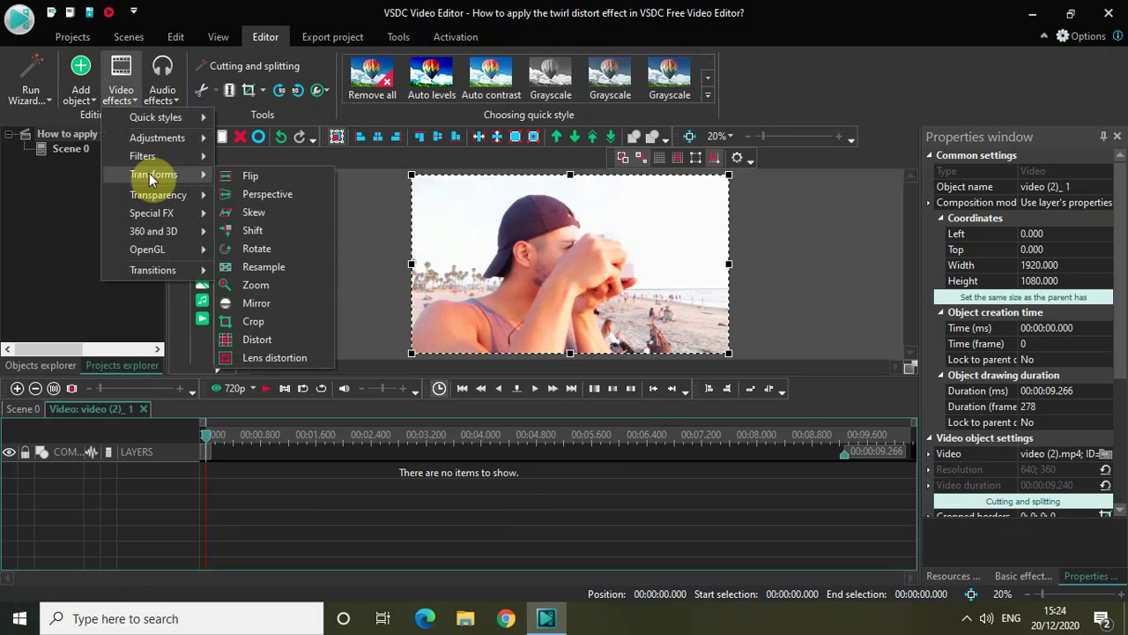
pyautogui.click(258, 340)
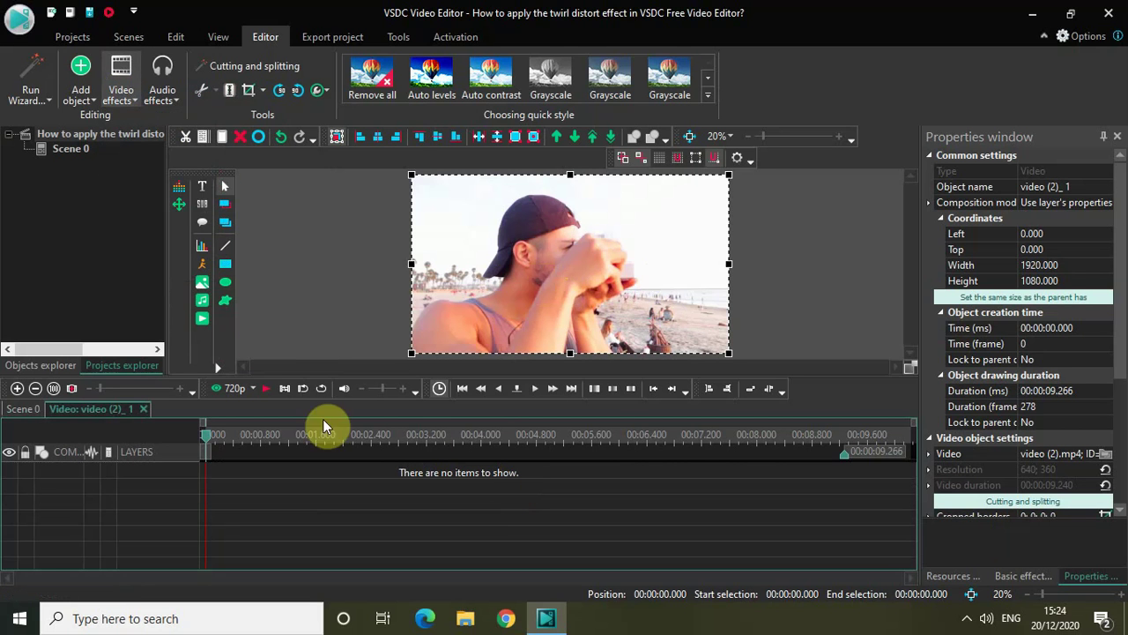
pyautogui.click(710, 386)
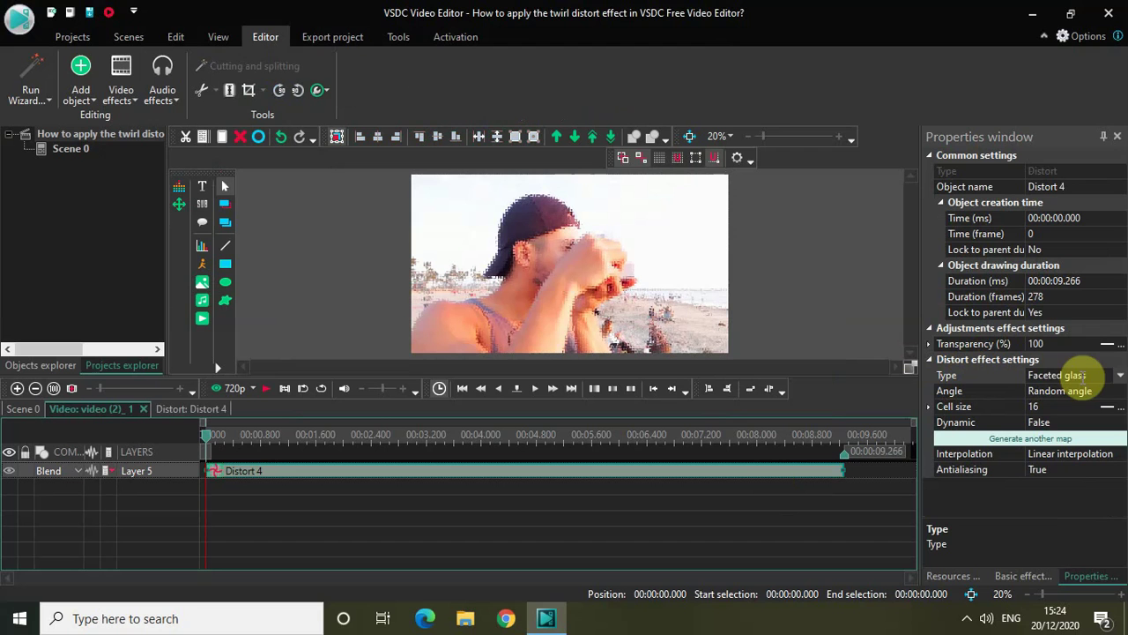
# Step: Switch the Distort 4 effect type from Faceted glass to Twirl
pyautogui.click(1120, 375)
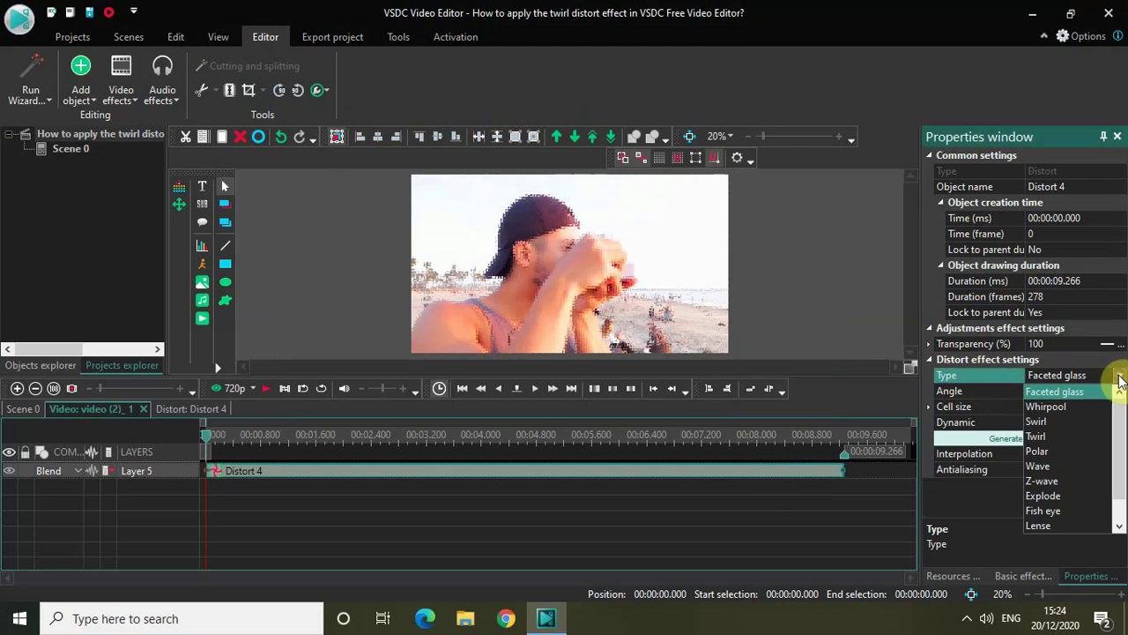
pyautogui.click(1044, 436)
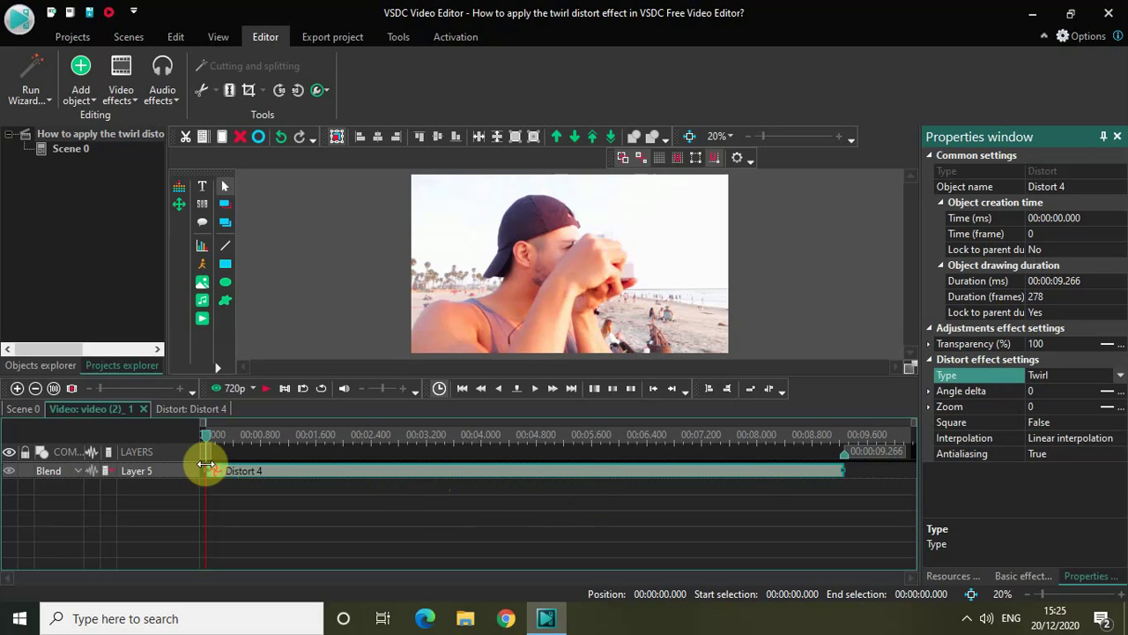
# Step: Trim Distort 4 to start at 00:00:03.933 and last 1.400 s, then preview it
pyautogui.moveTo(207, 468); pyautogui.dragTo(479, 471)
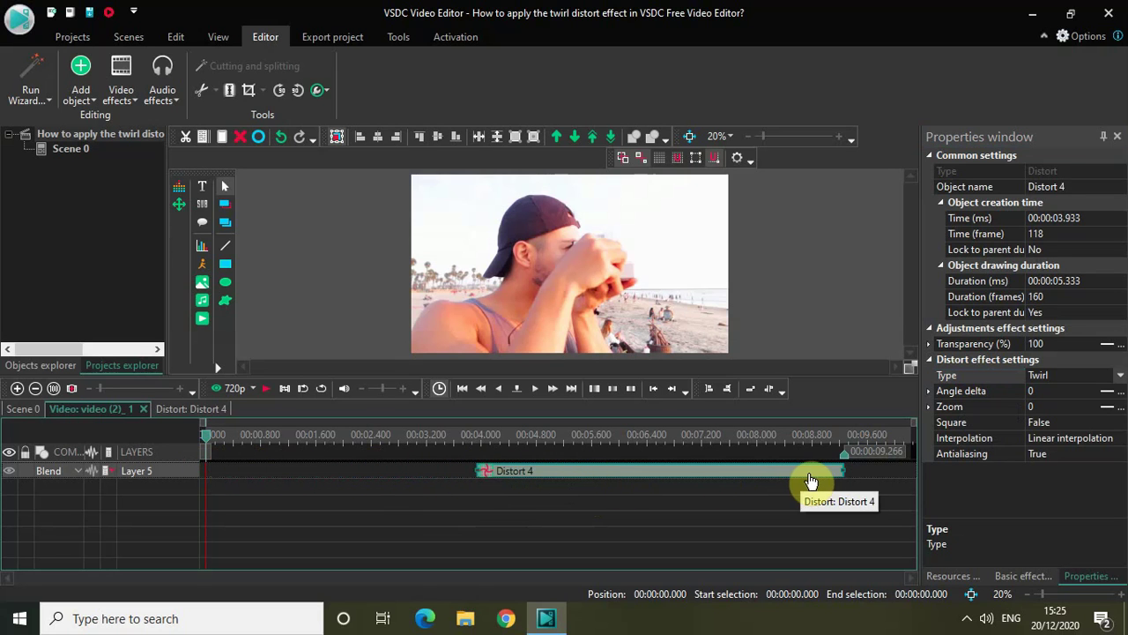
pyautogui.moveTo(842, 470); pyautogui.dragTo(572, 483)
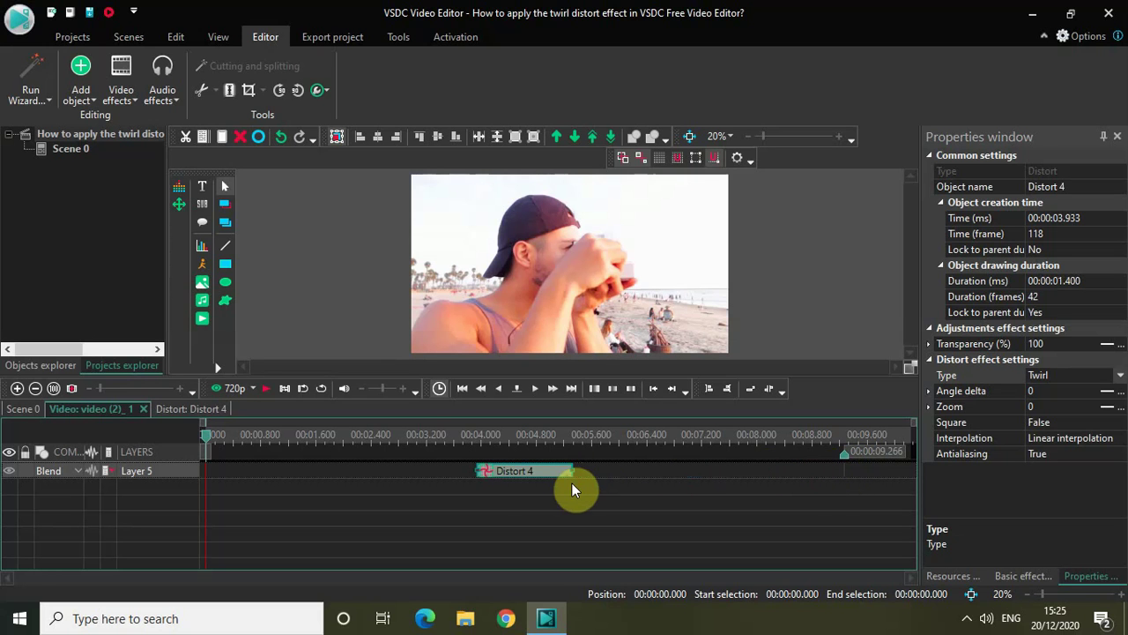
pyautogui.click(417, 435)
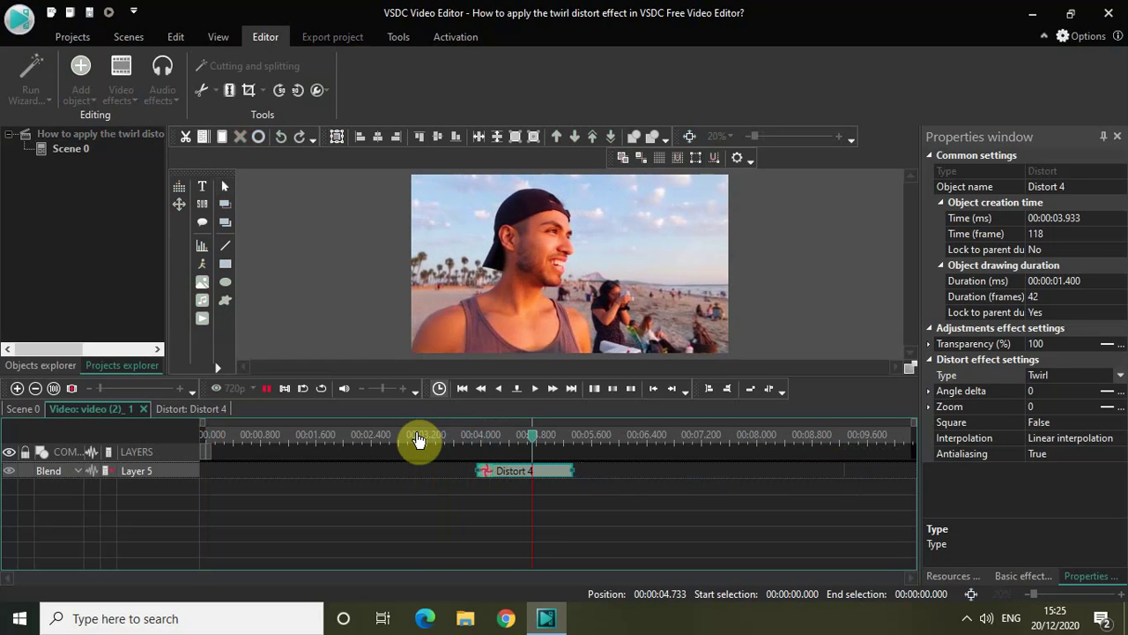
pyautogui.press('space')
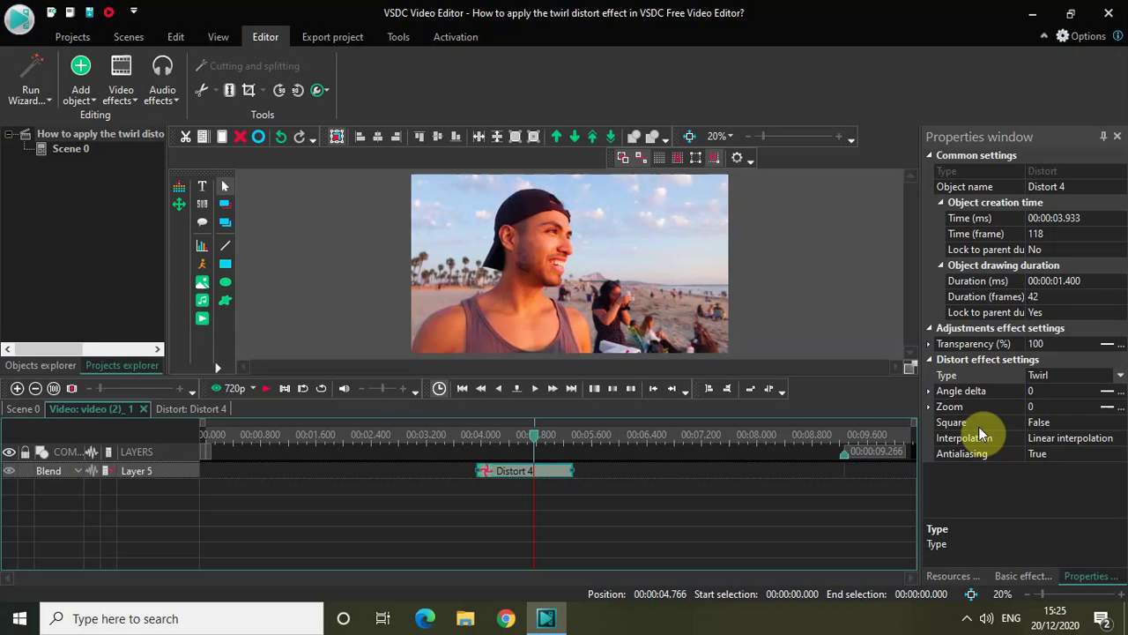
# Step: Set the Twirl angle delta to 0.4 and preview the swirl from 3.266 s
pyautogui.moveTo(534, 436); pyautogui.dragTo(434, 441)
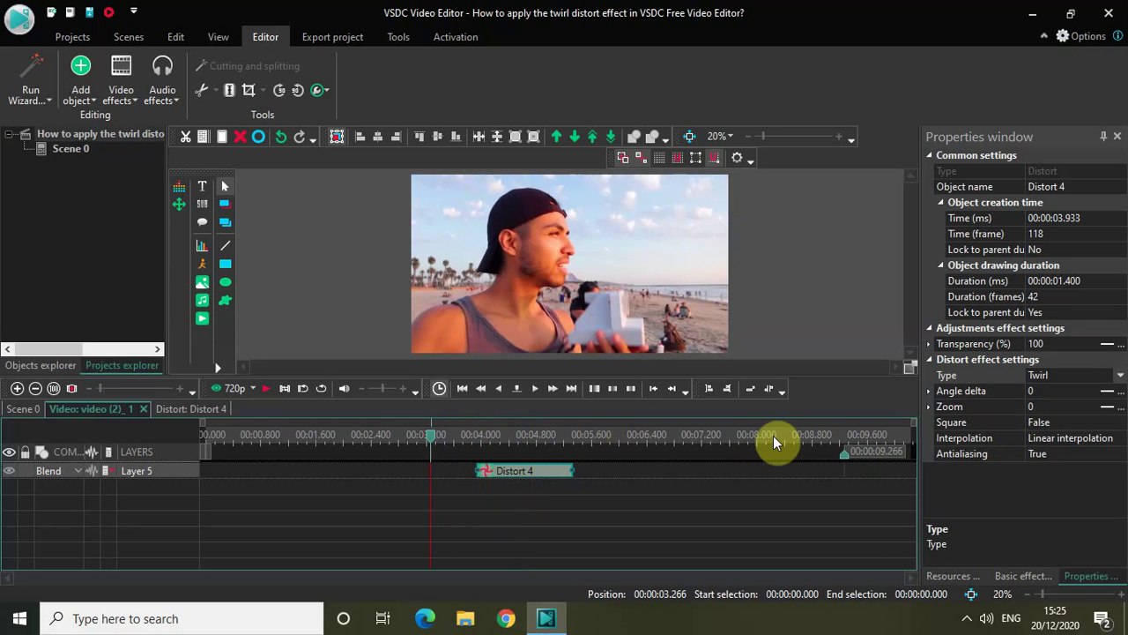
pyautogui.click(1045, 390)
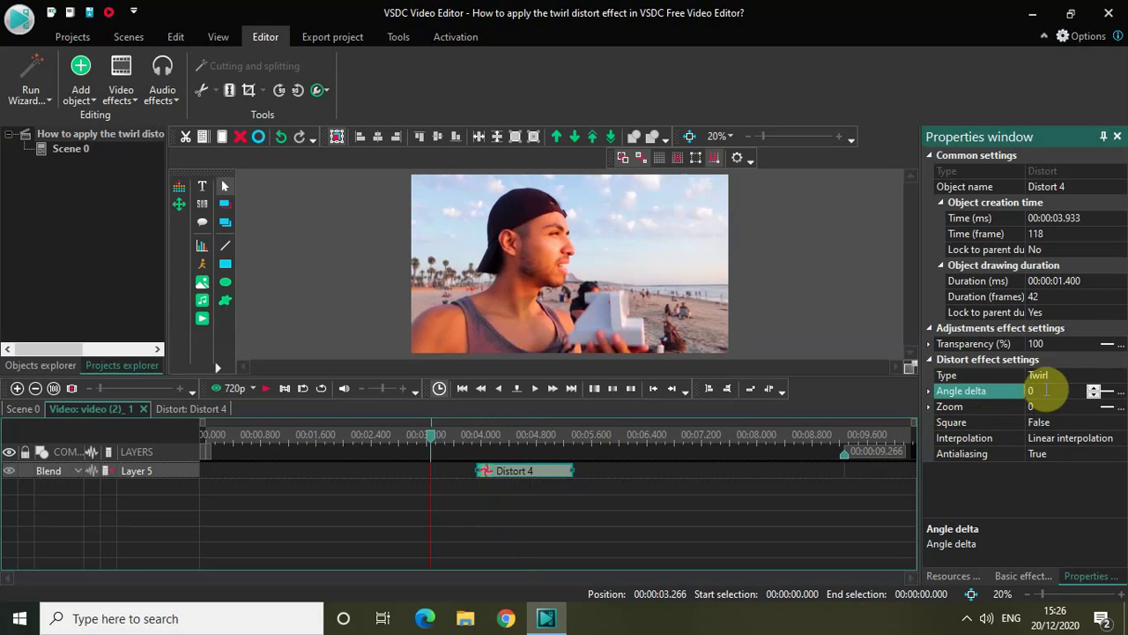
pyautogui.press('BackSpace')
pyautogui.write('-')
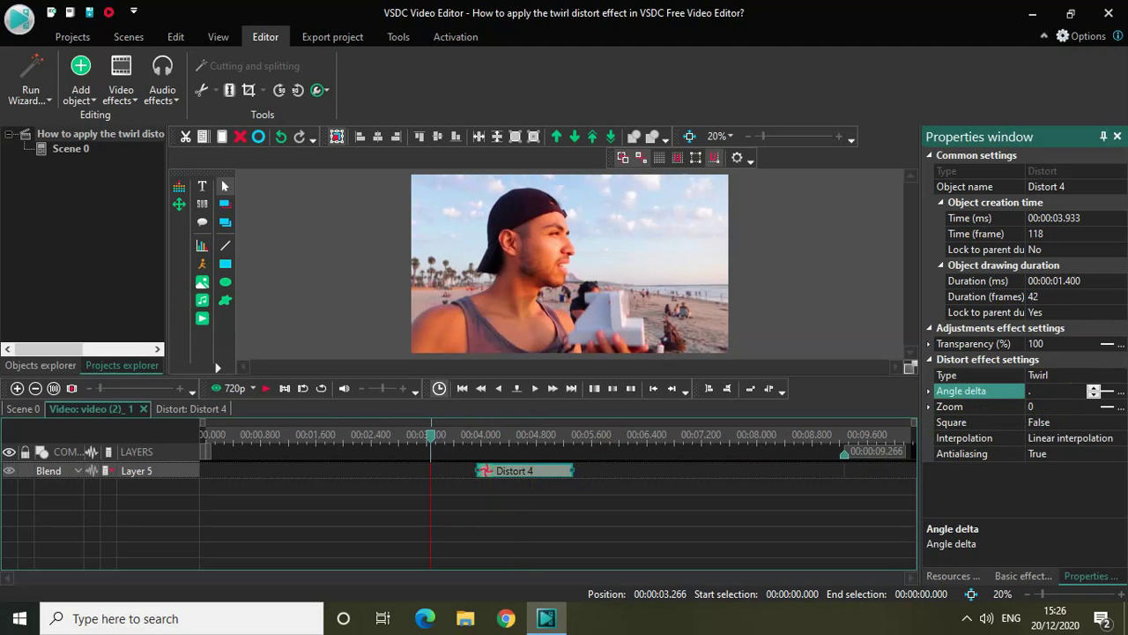
pyautogui.write('0.4')
pyautogui.press('space')
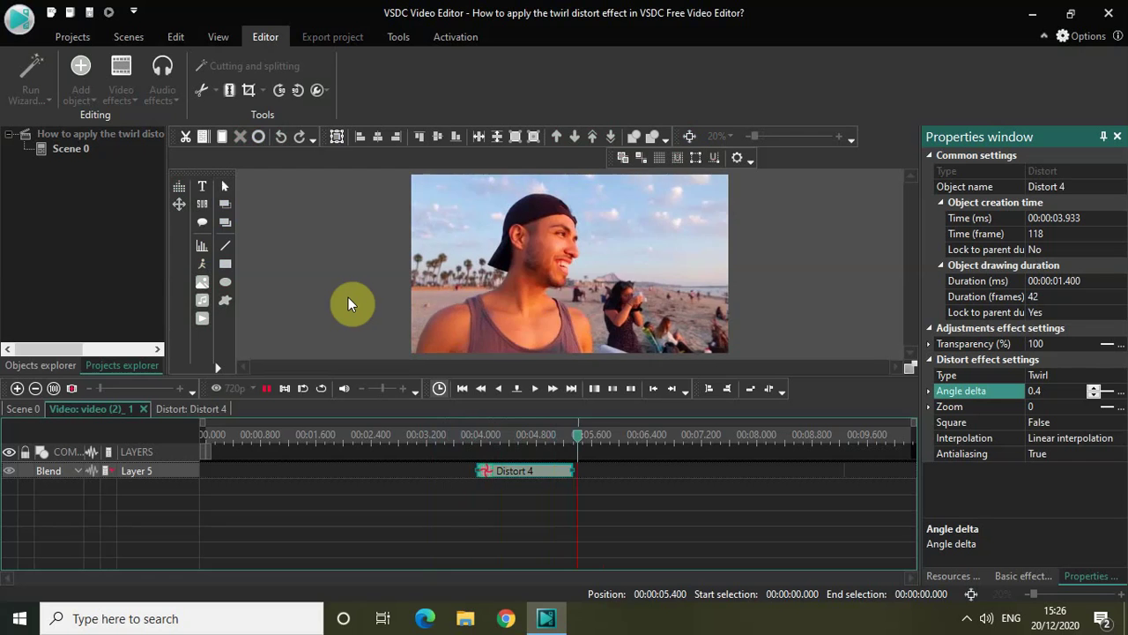
pyautogui.press('space')
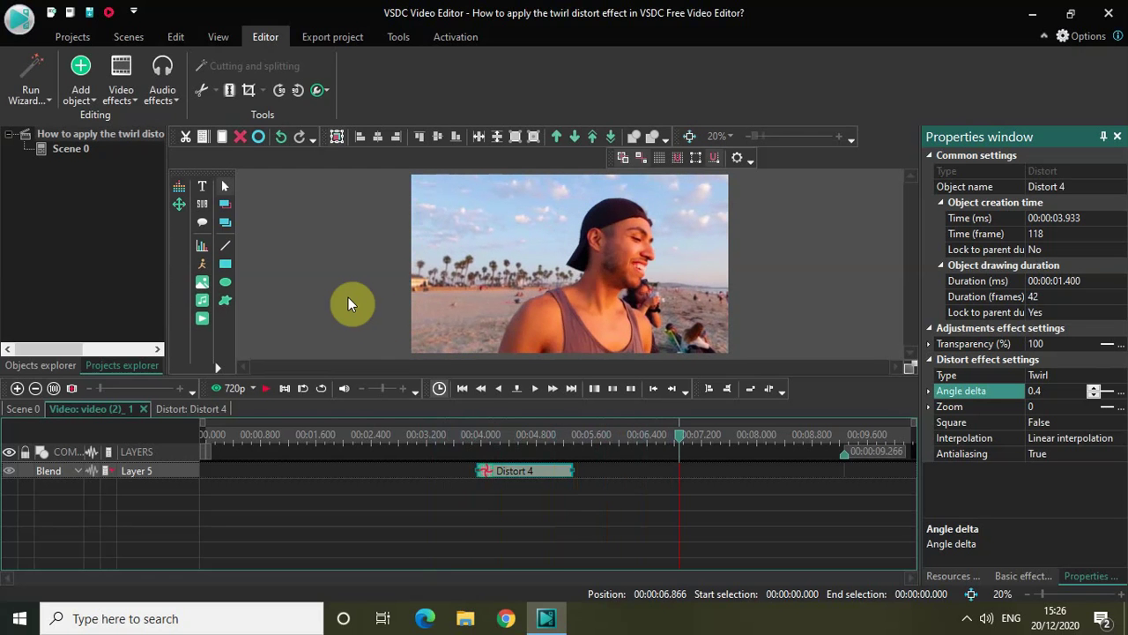
# Step: Change the angle delta to 0.9 and preview the stronger swirl from 3 s
pyautogui.click(502, 434)
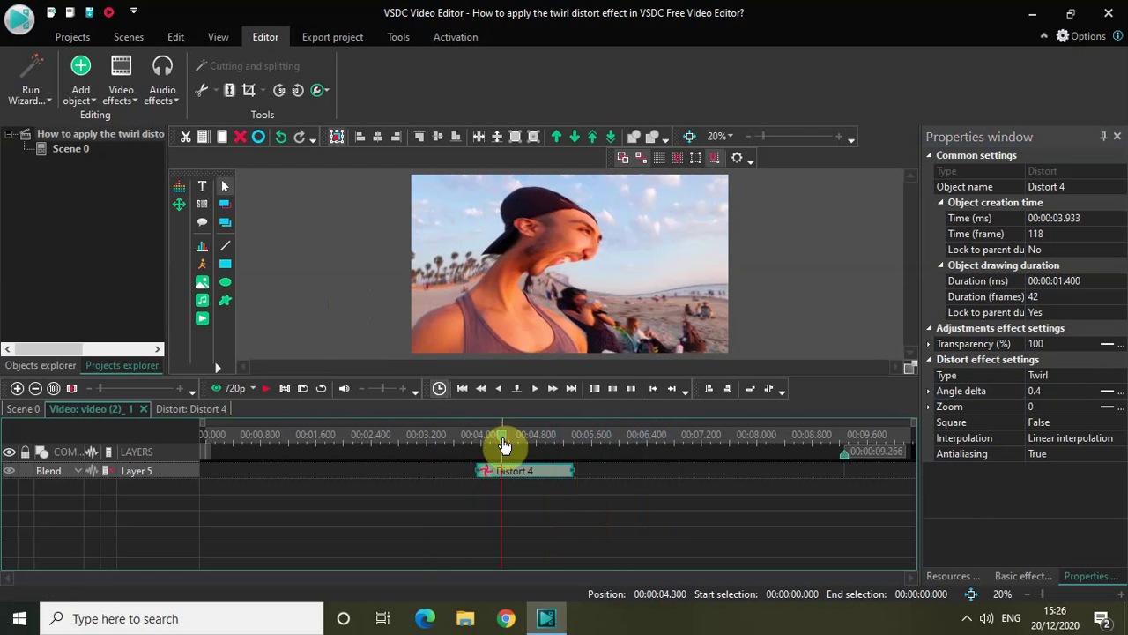
pyautogui.click(1057, 390)
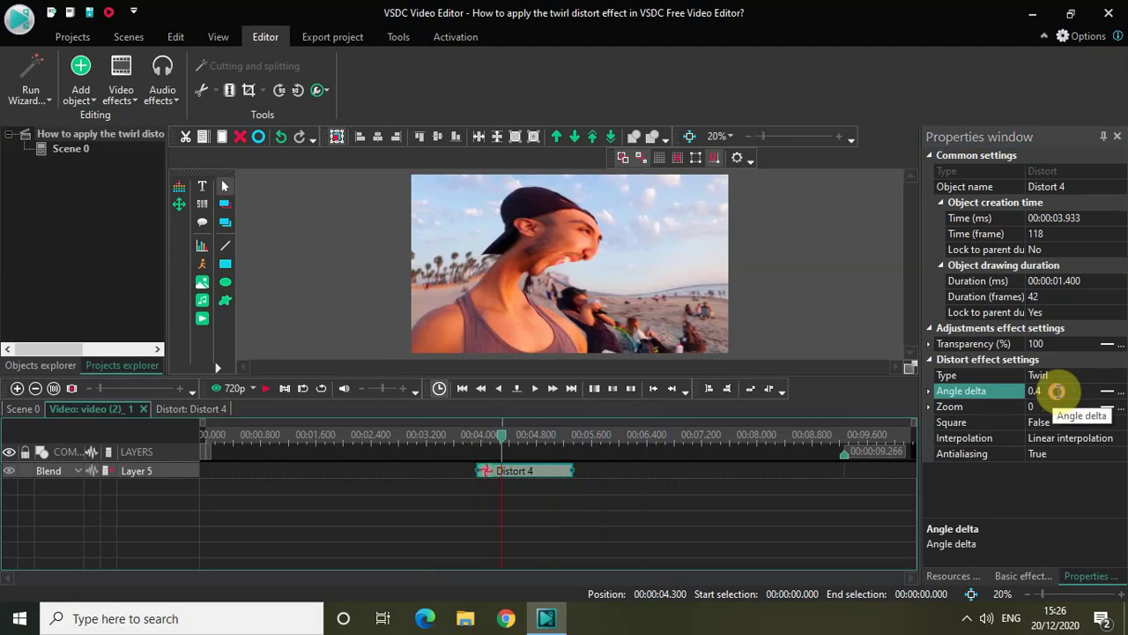
pyautogui.press('BackSpace')
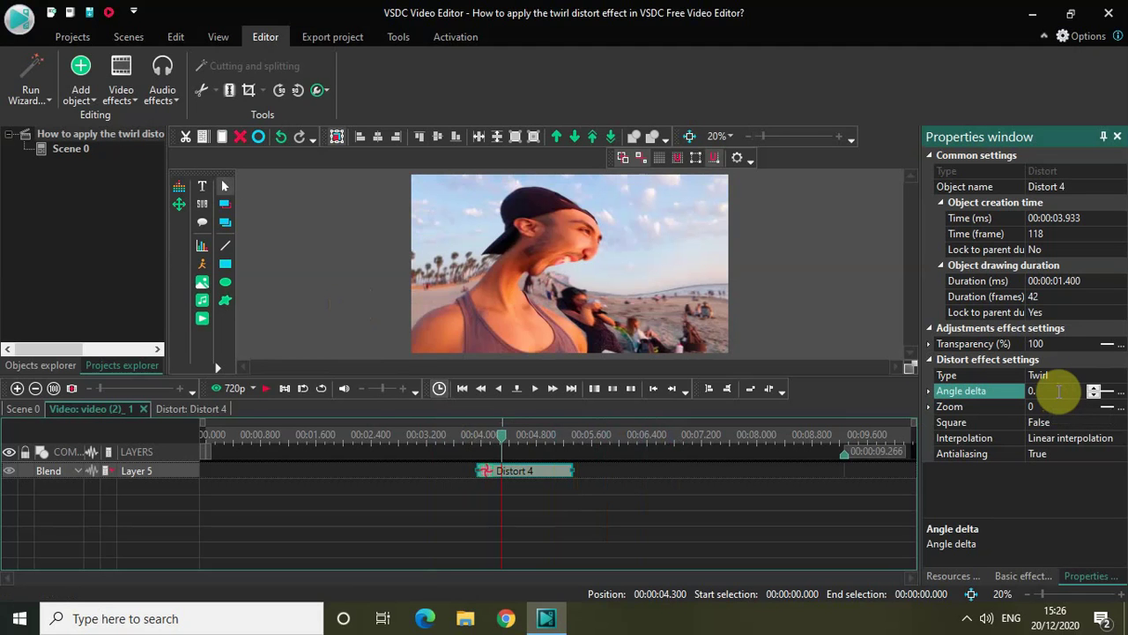
pyautogui.write('9')
pyautogui.press('Return')
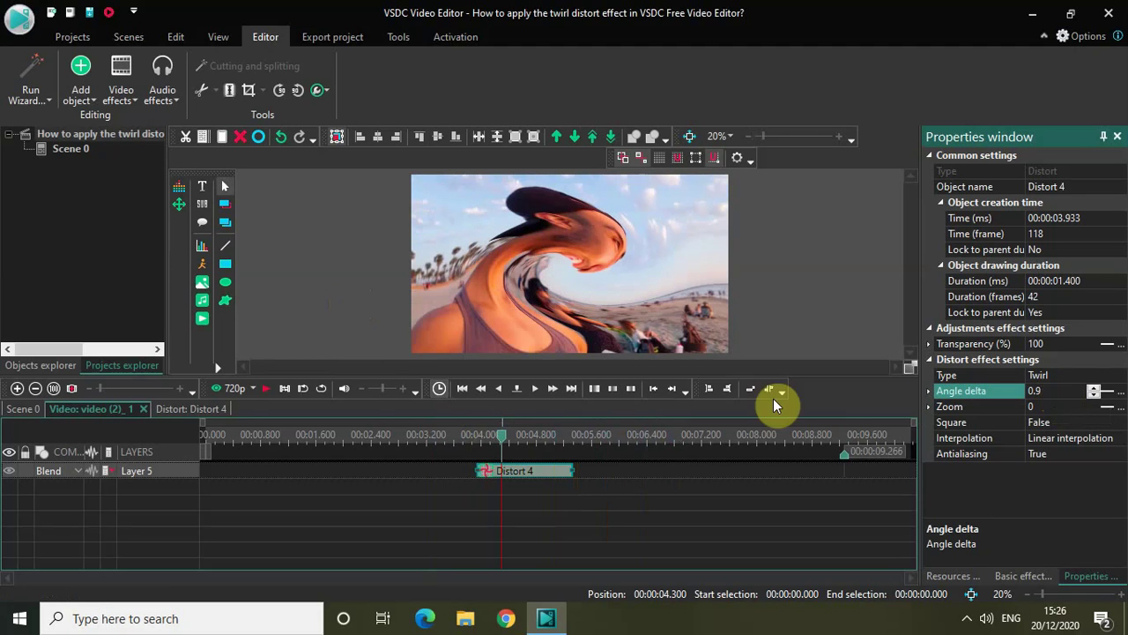
pyautogui.click(416, 441)
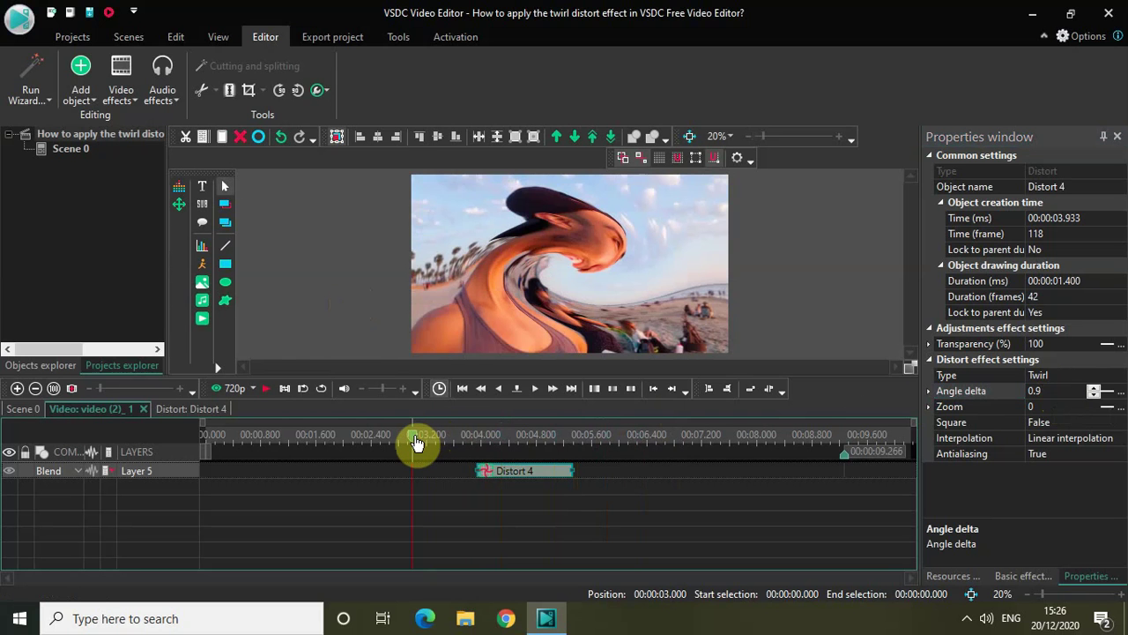
pyautogui.press('space')
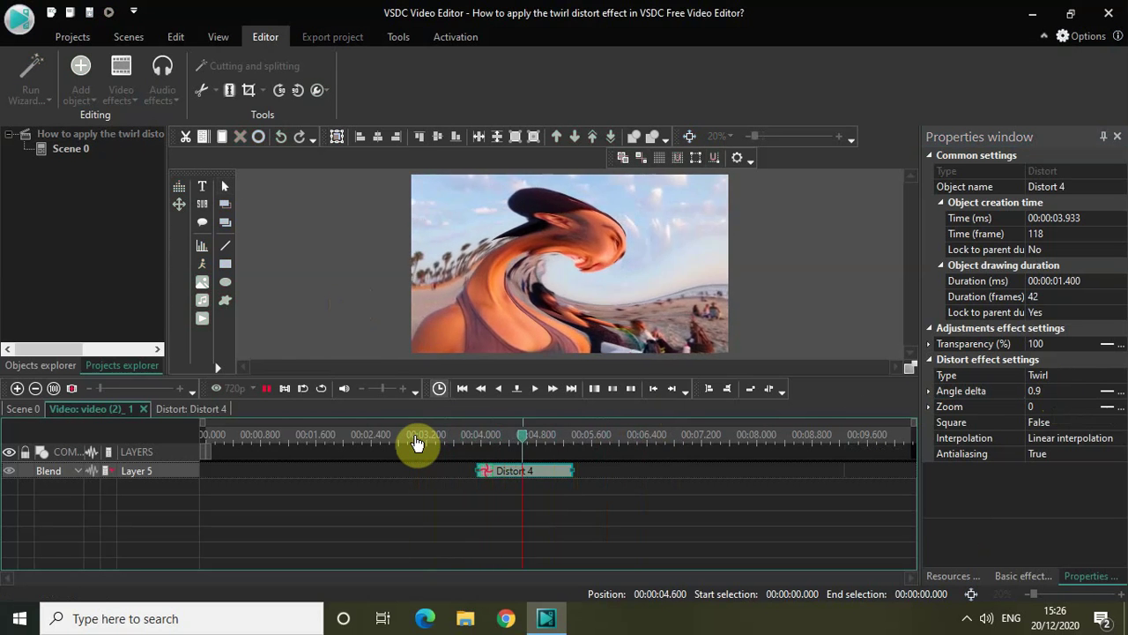
pyautogui.press('space')
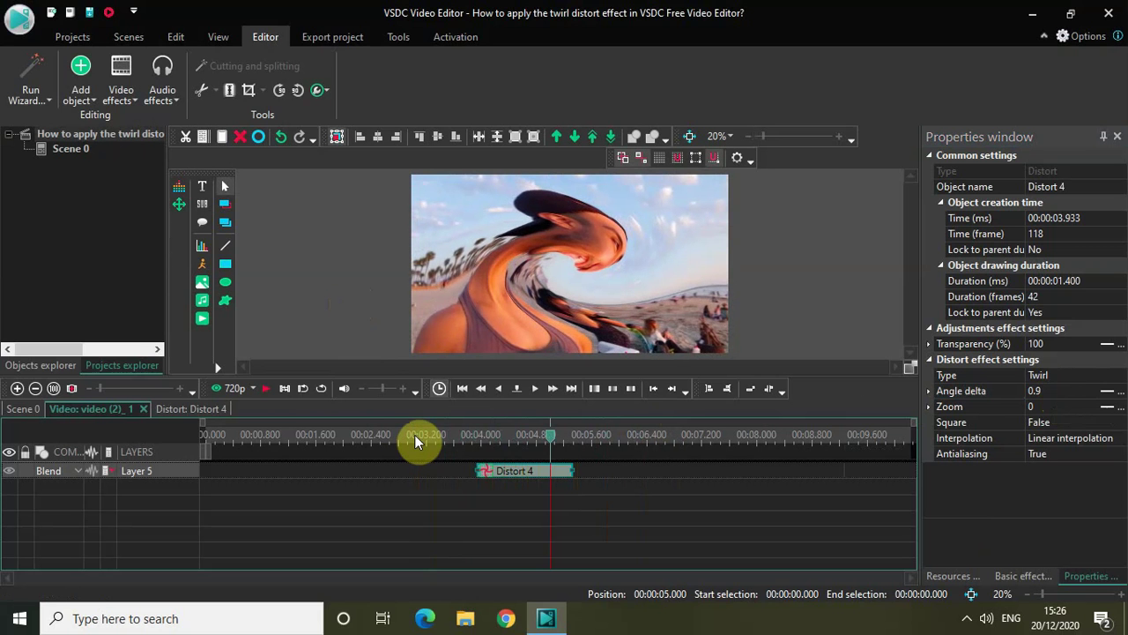
# Step: Make the angle delta animate linearly from 0 to 0.9 and preview it from about 2 s
pyautogui.click(1109, 391)
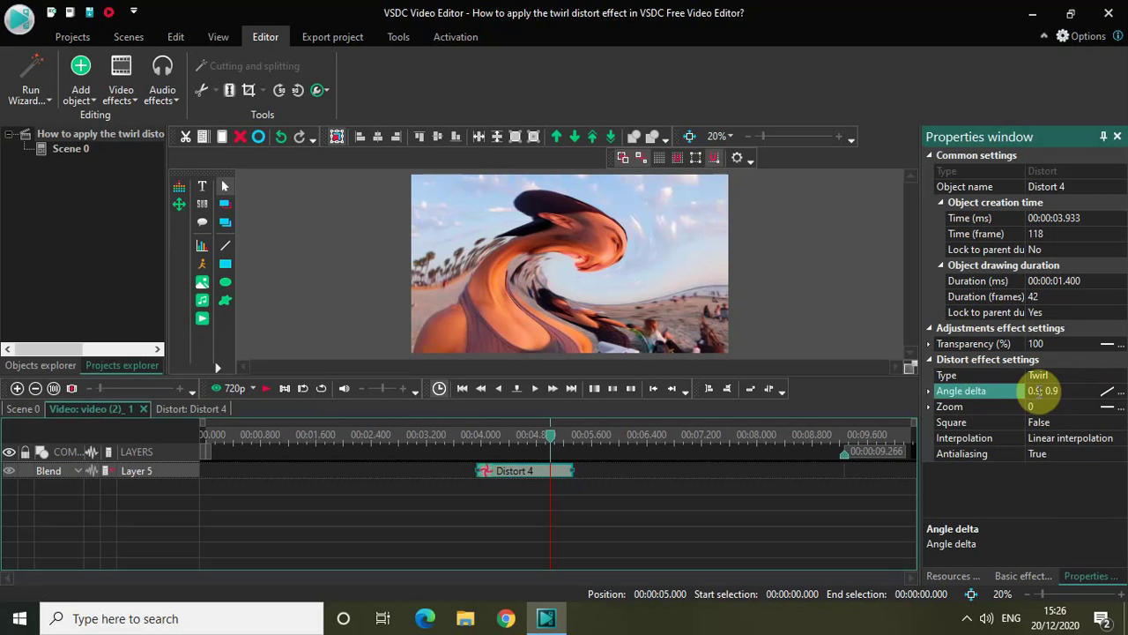
pyautogui.click(1041, 390)
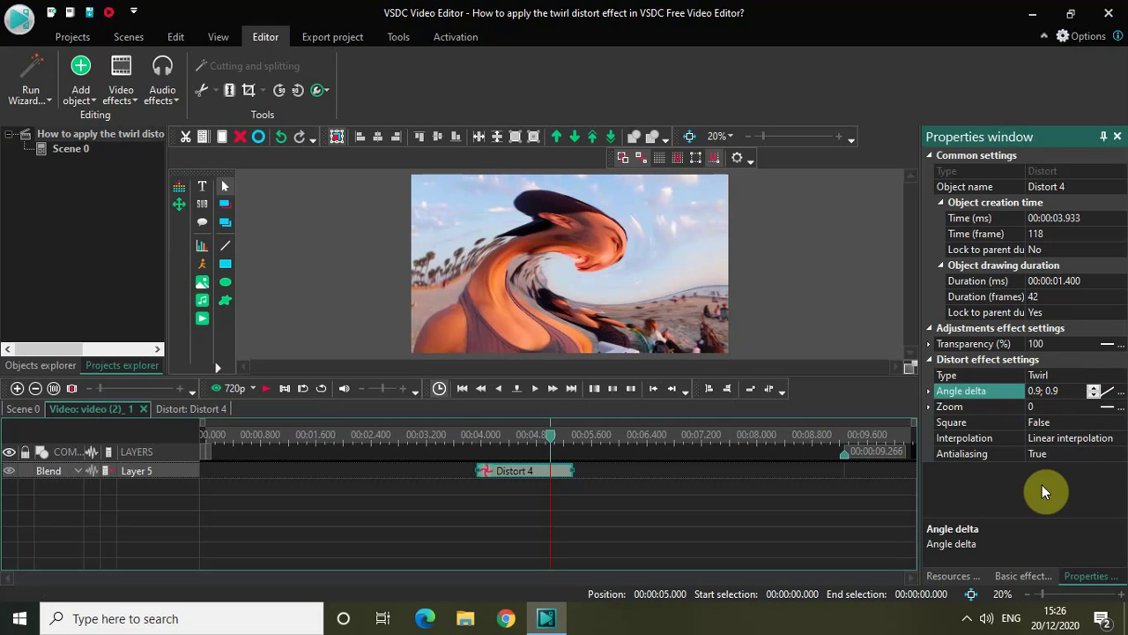
pyautogui.press('BackSpace')
pyautogui.press('BackSpace')
pyautogui.press('BackSpace')
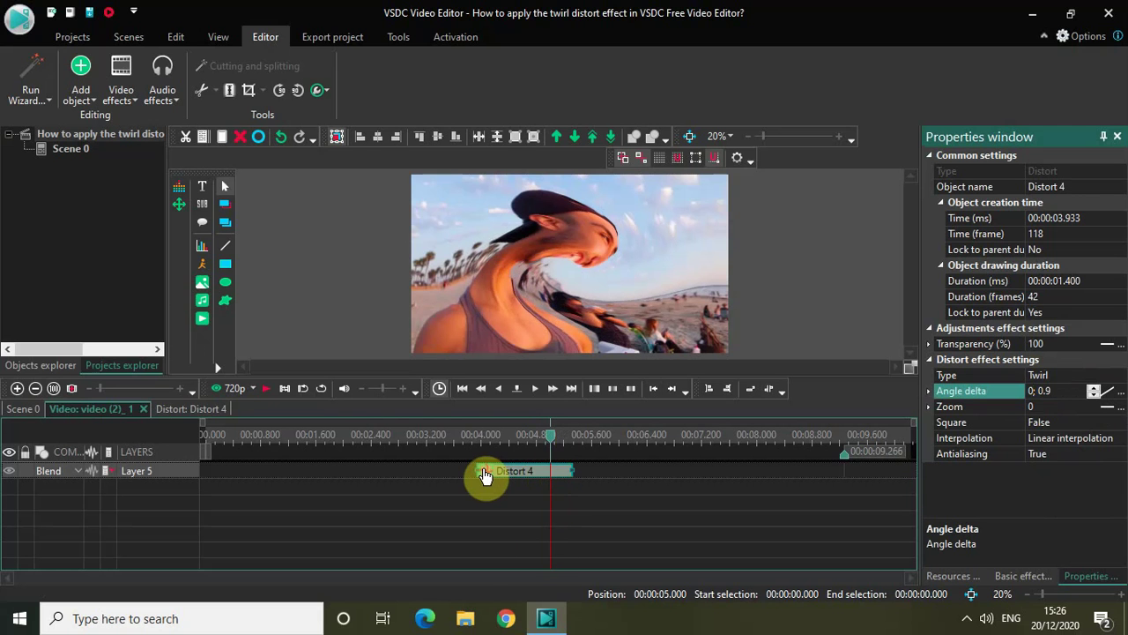
pyautogui.moveTo(549, 446); pyautogui.dragTo(347, 449)
pyautogui.press('space')
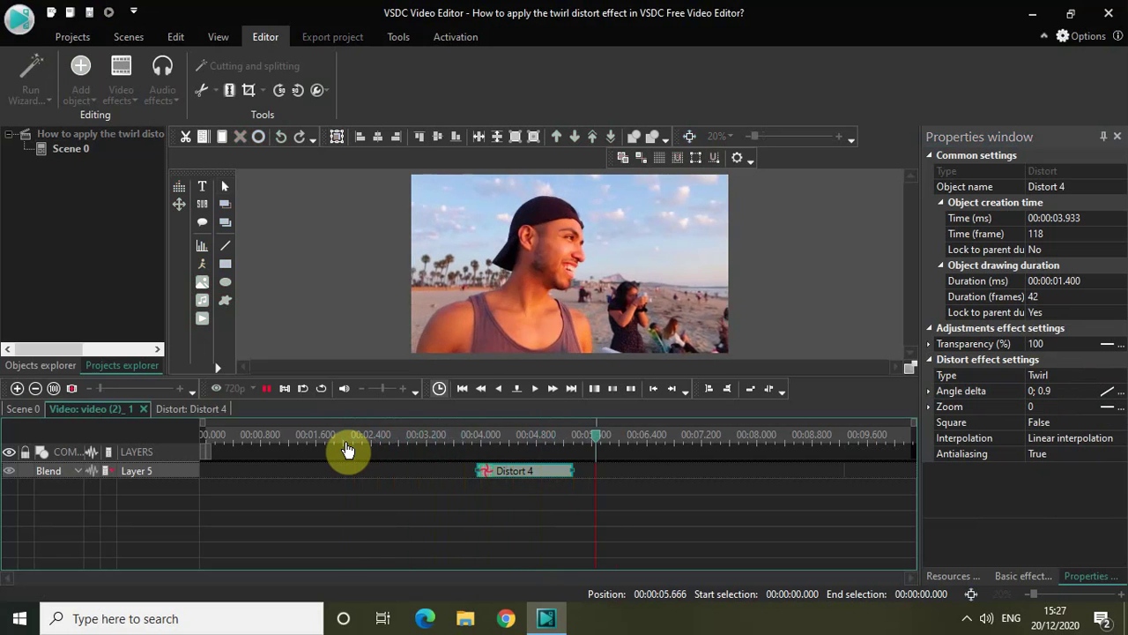
pyautogui.press('space')
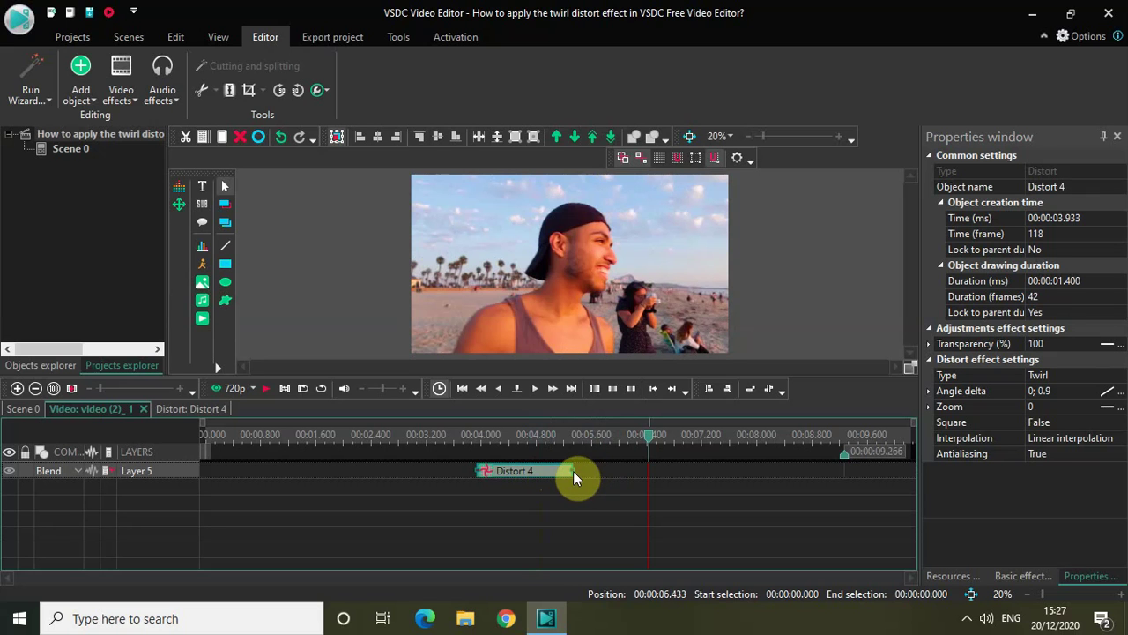
# Step: Lengthen Distort 4 to 3.366 s and replay the preview from about 2 s
pyautogui.moveTo(573, 470); pyautogui.dragTo(708, 483)
pyautogui.click(650, 439)
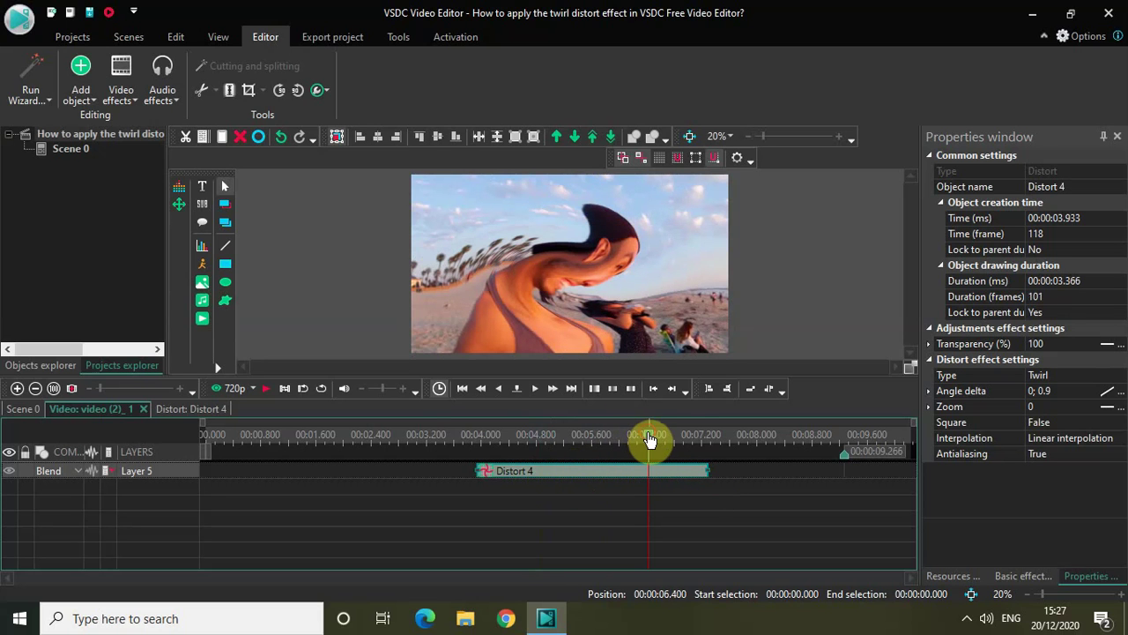
pyautogui.moveTo(650, 438); pyautogui.dragTo(348, 442)
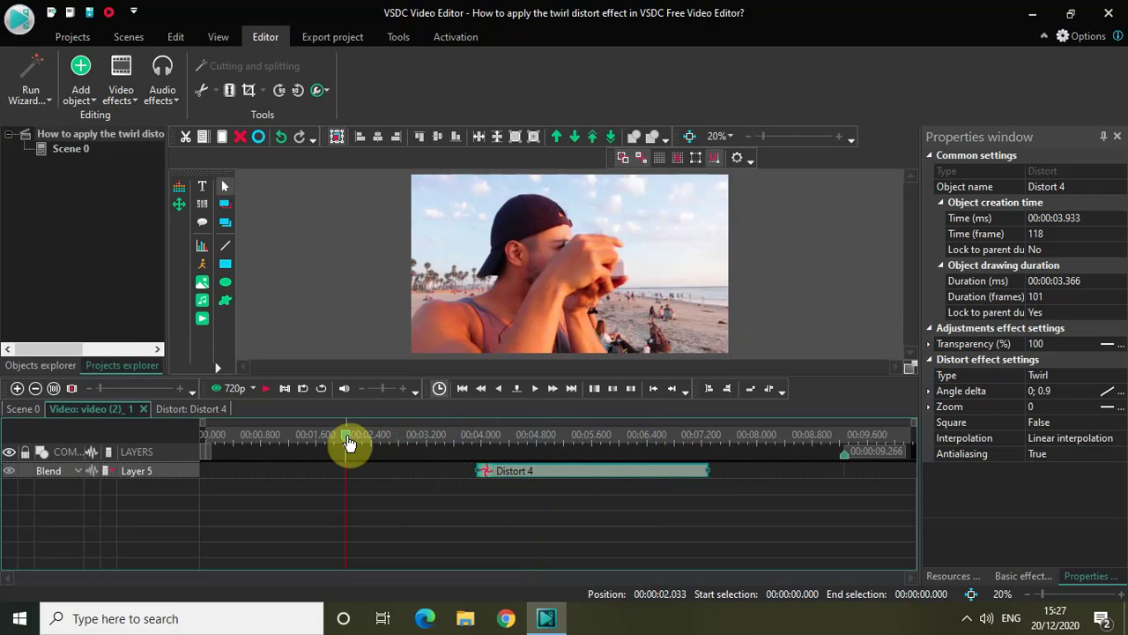
pyautogui.press('space')
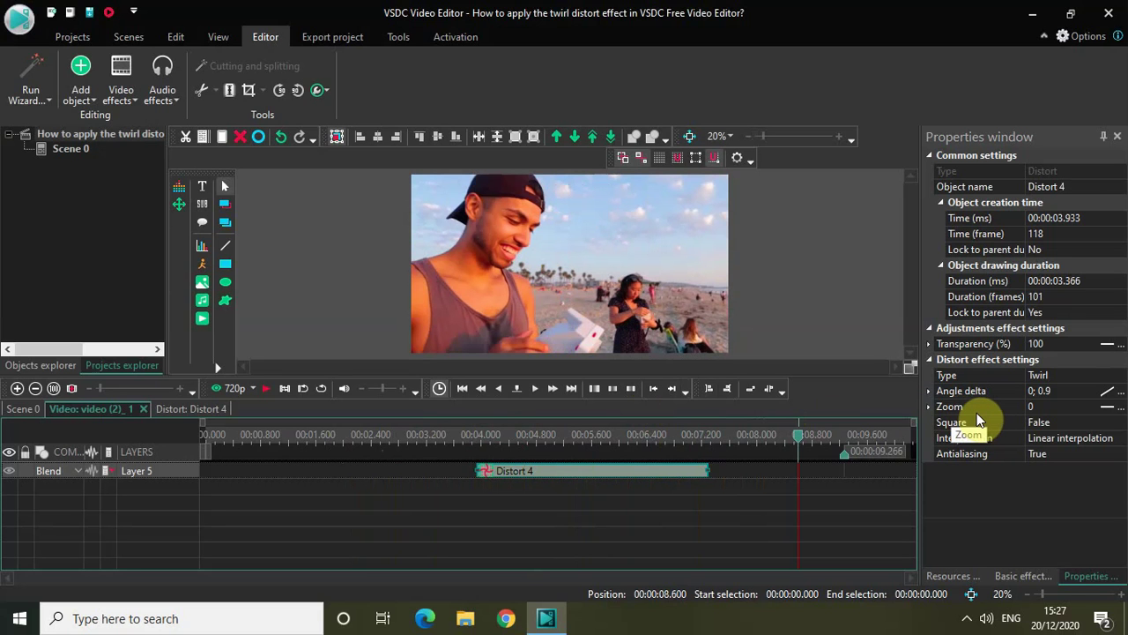
# Step: Set the Twirl Zoom to 1 and preview playback from 00:00:03.266
pyautogui.click(1037, 407)
pyautogui.write('1')
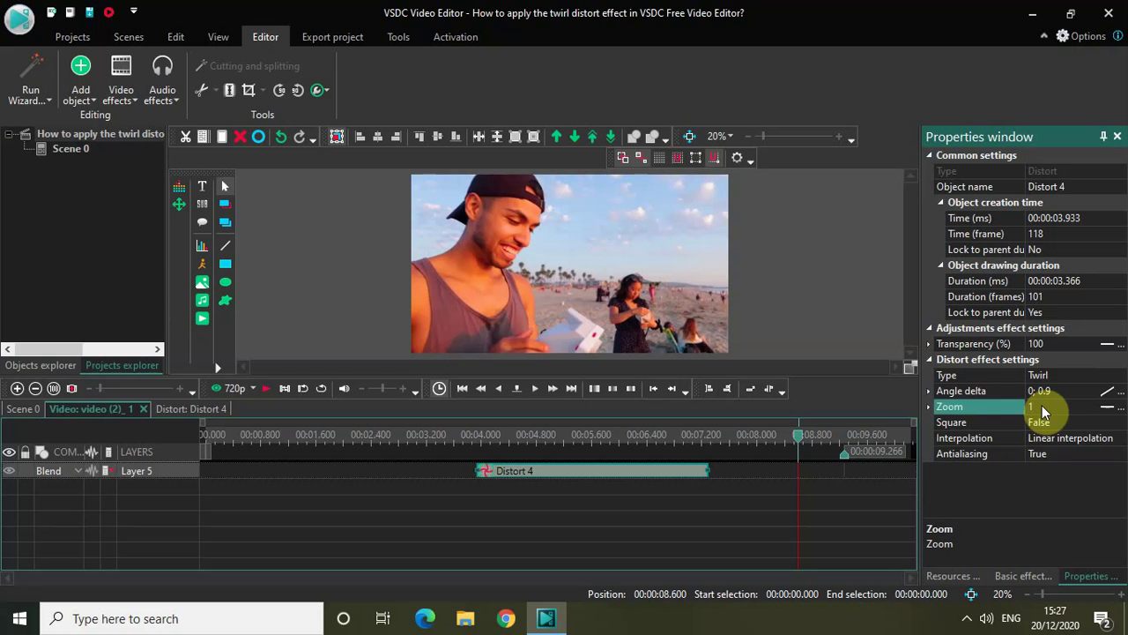
pyautogui.click(433, 440)
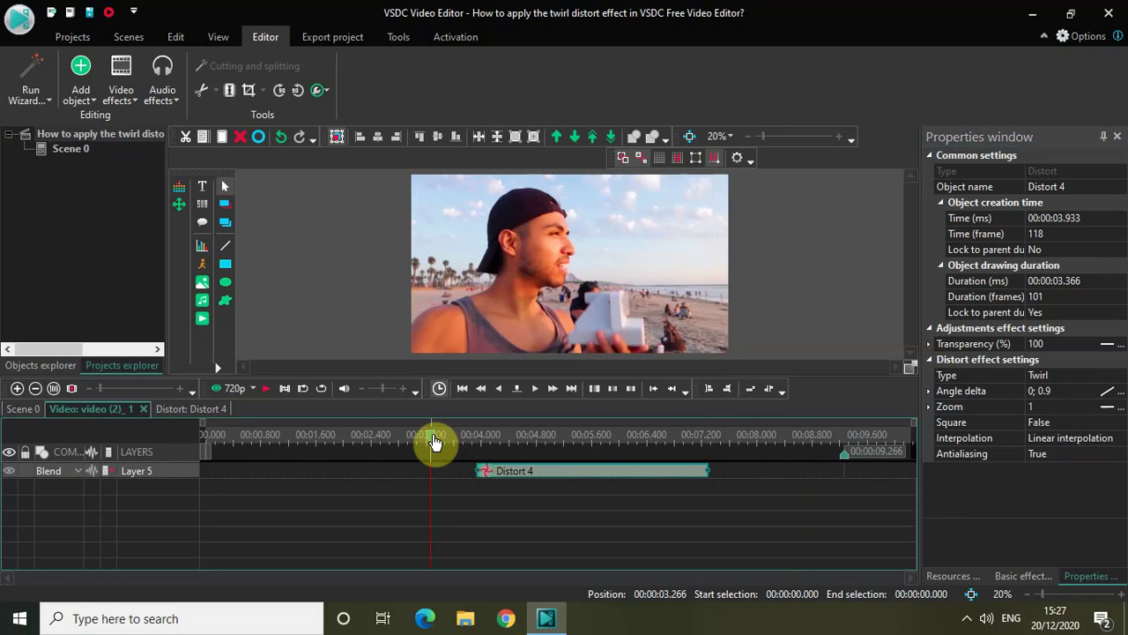
pyautogui.press('space')
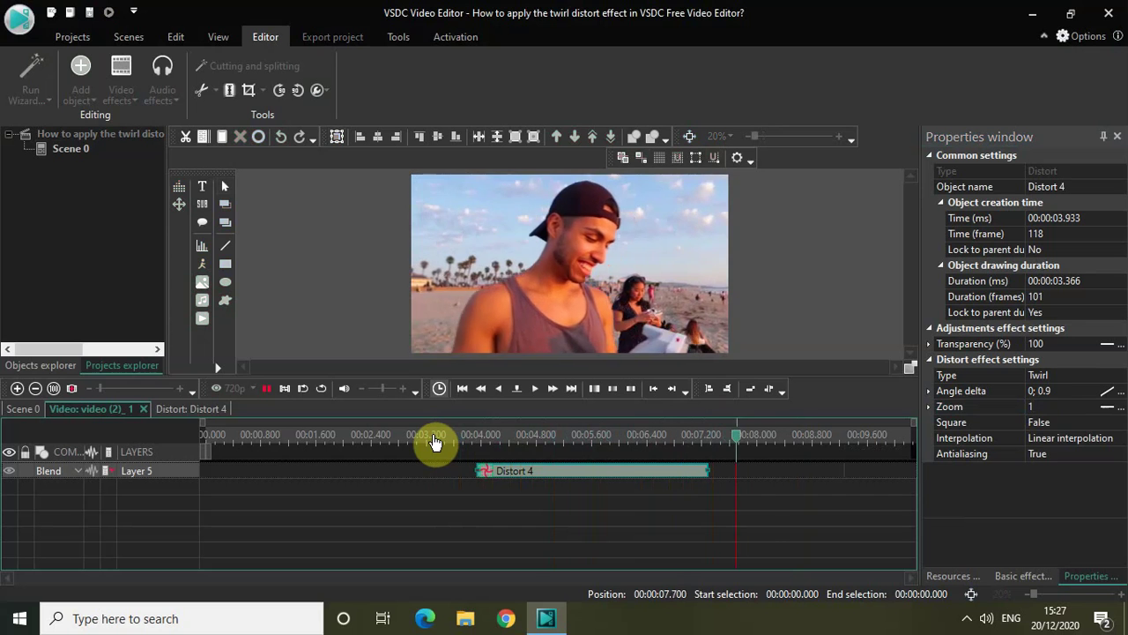
pyautogui.press('space')
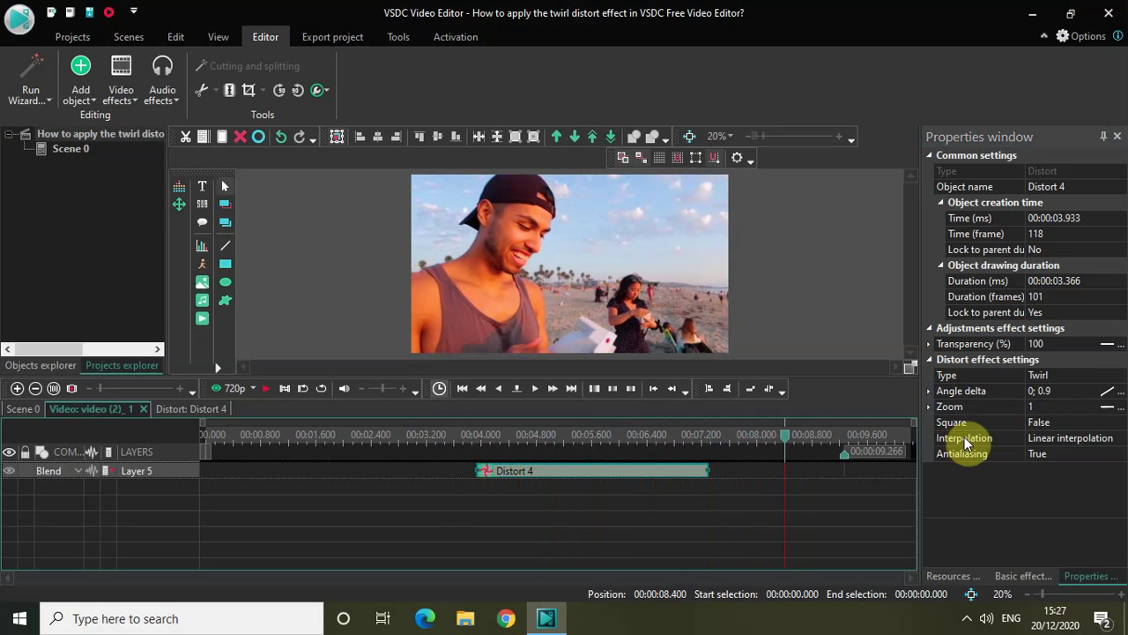
# Step: Change the Twirl Zoom to 9 and preview it from 00:00:03.066
pyautogui.click(1048, 408)
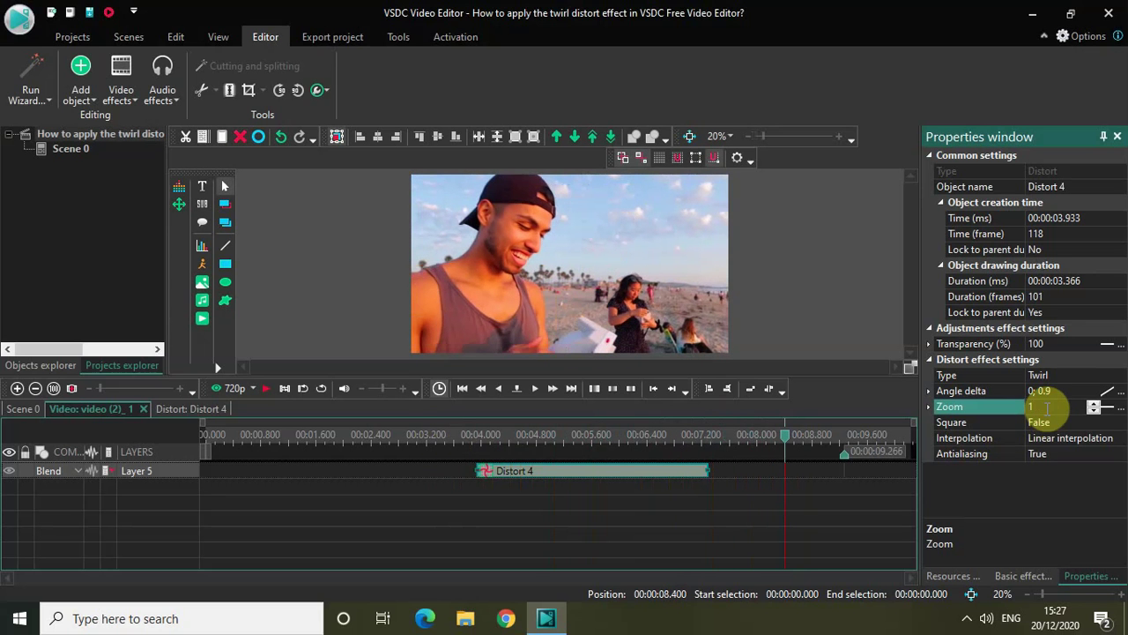
pyautogui.press('BackSpace')
pyautogui.write('9')
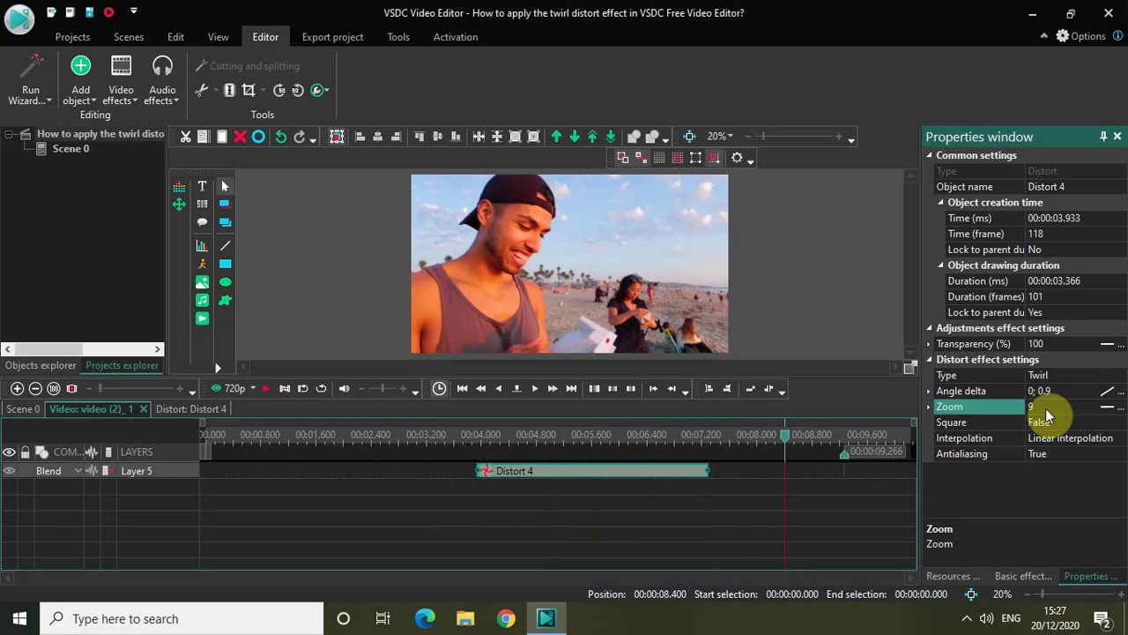
pyautogui.click(418, 441)
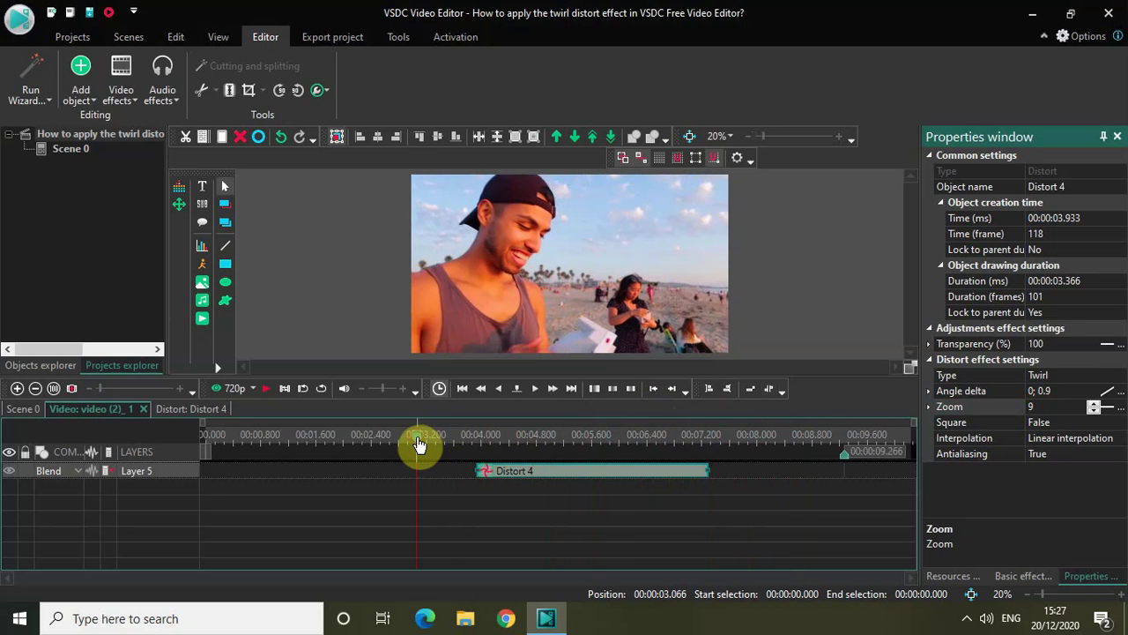
pyautogui.press('space')
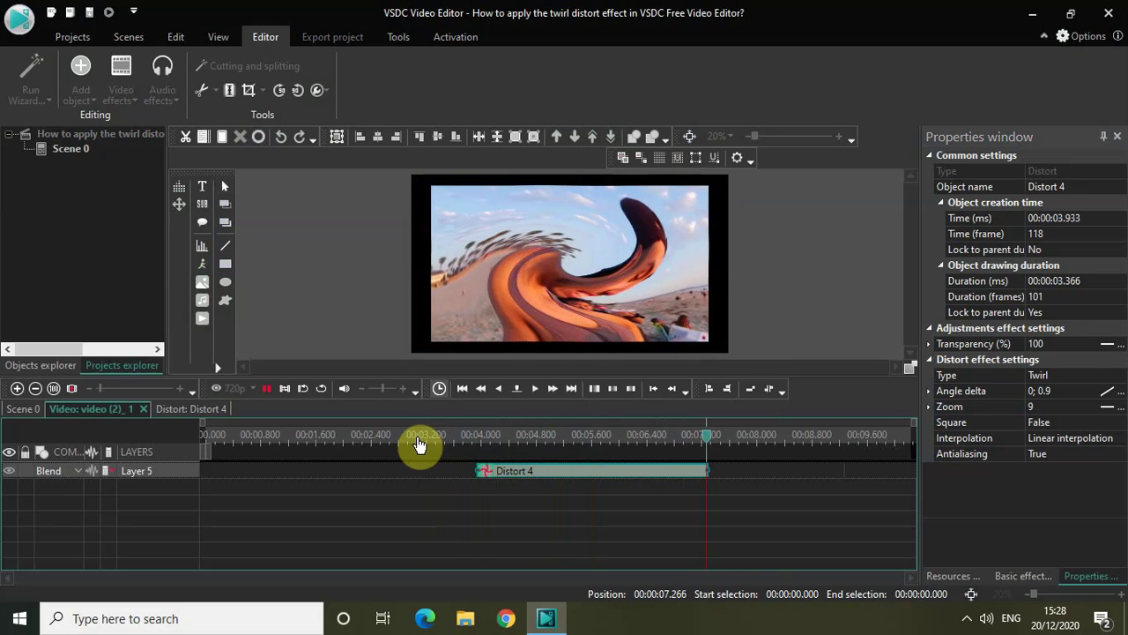
pyautogui.press('space')
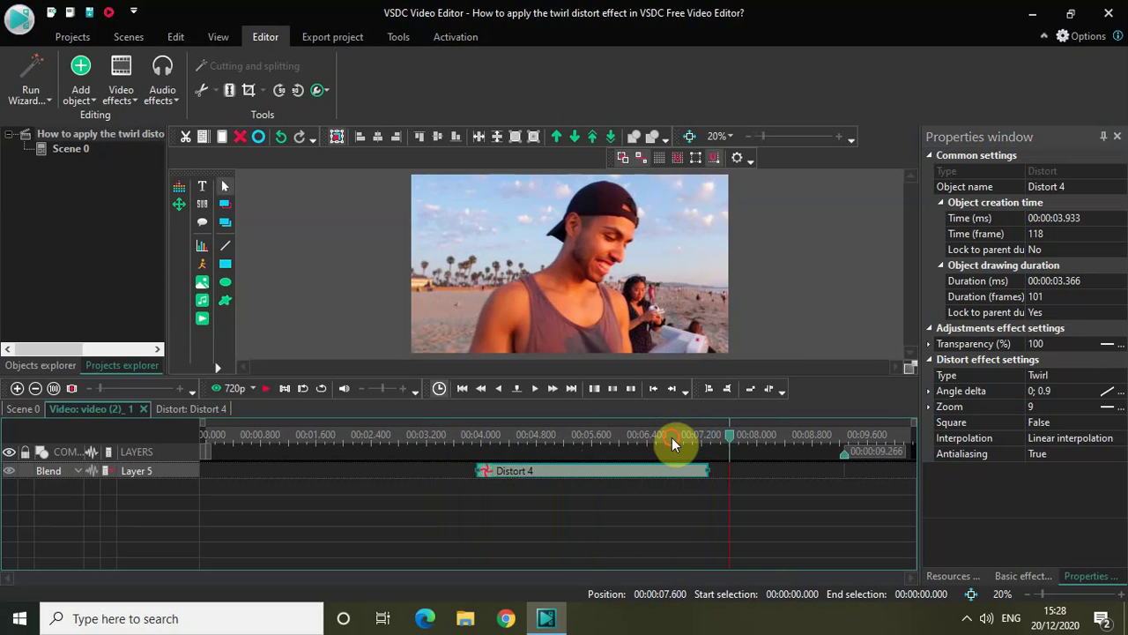
# Step: Stretch Distort 4 to 5.200 s and play the preview from 00:00:02.966
pyautogui.click(672, 443)
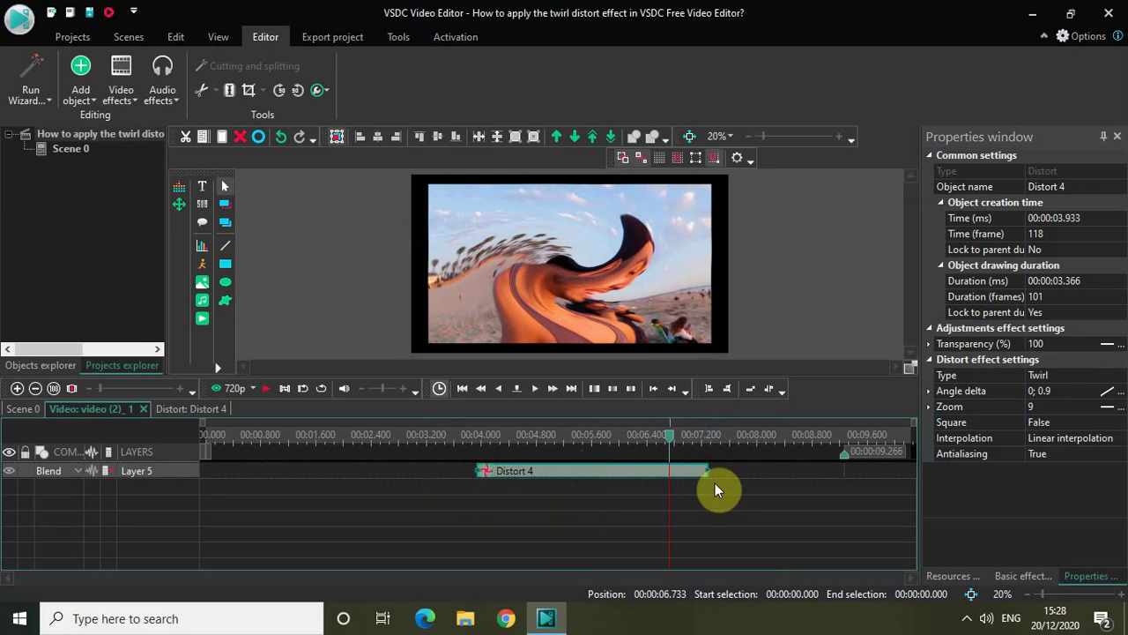
pyautogui.moveTo(708, 471); pyautogui.dragTo(835, 477)
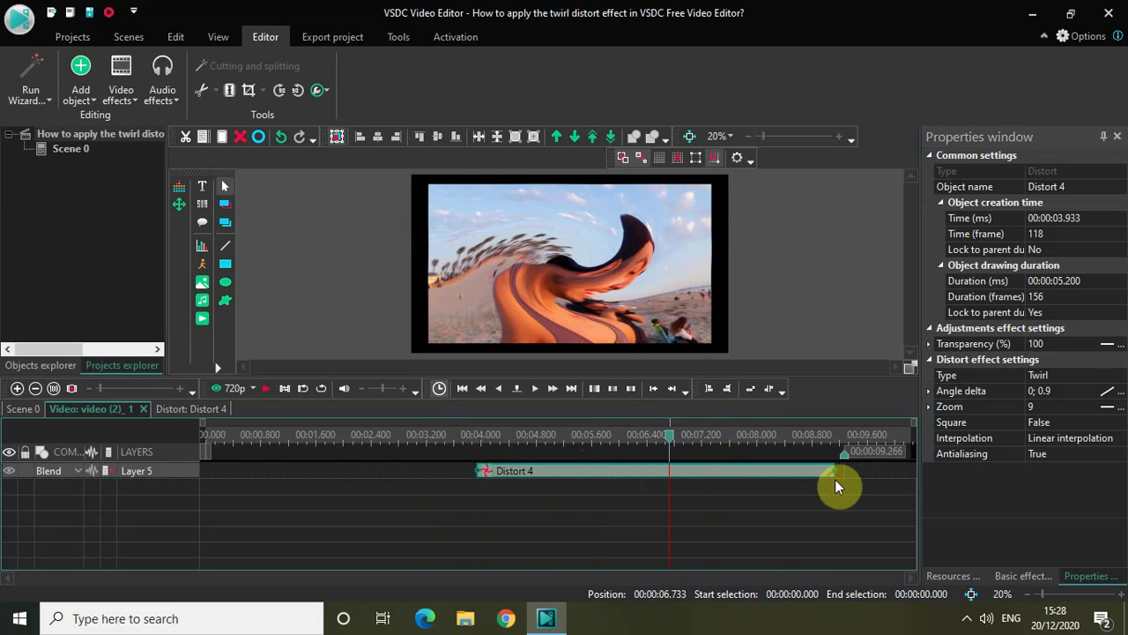
pyautogui.click(413, 446)
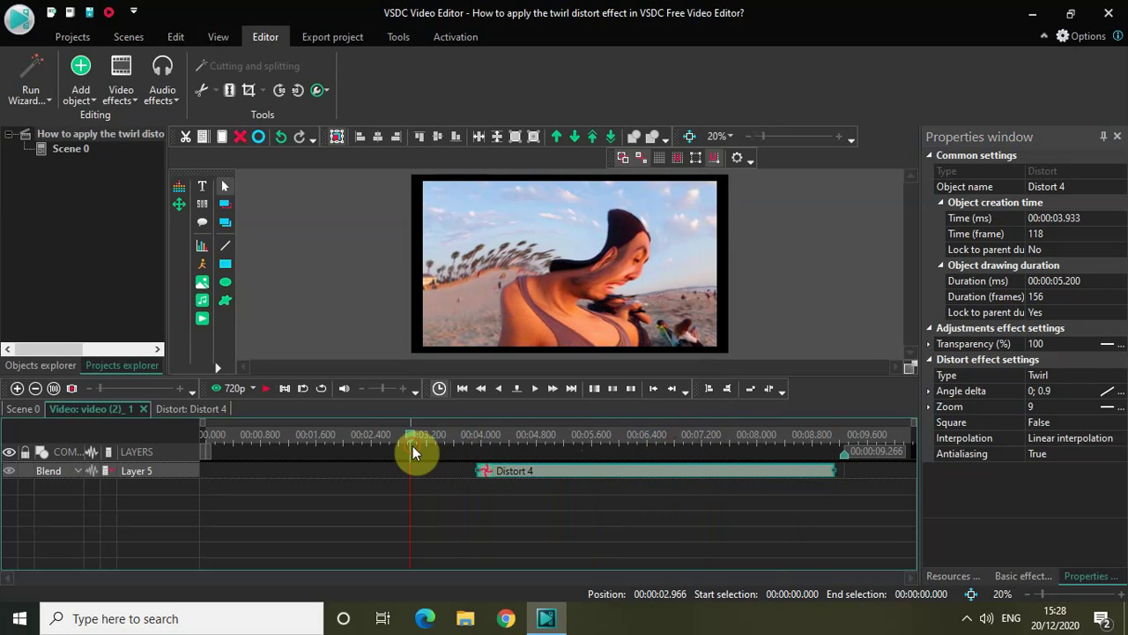
pyautogui.press('space')
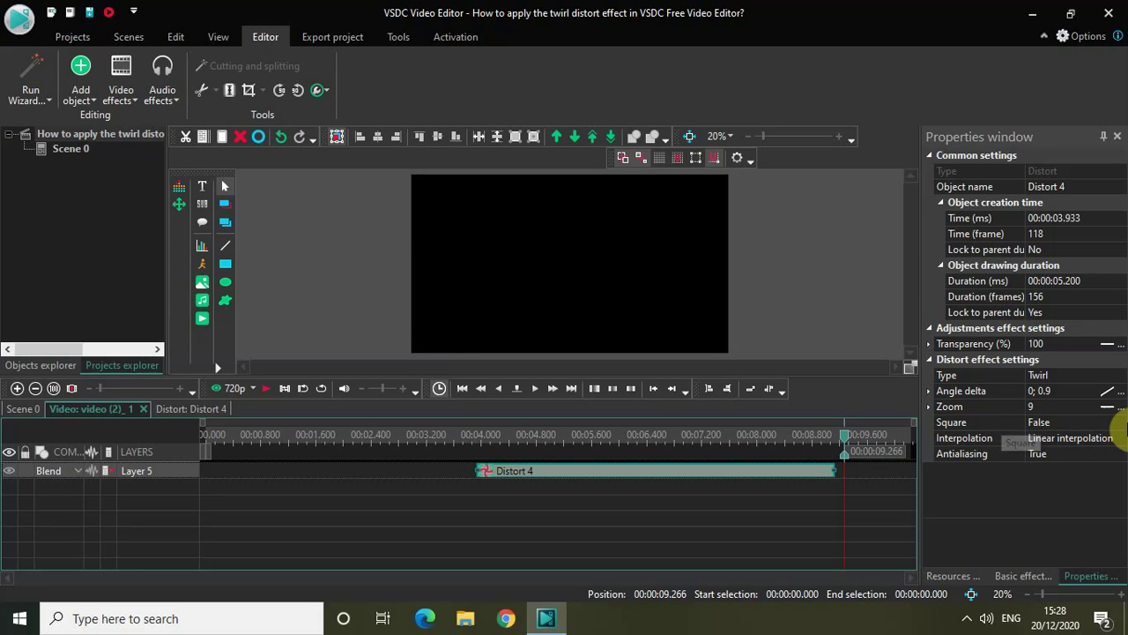
# Step: Set the Twirl's Square option to True and preview from 00:00:02.700
pyautogui.click(1118, 423)
pyautogui.click(1121, 423)
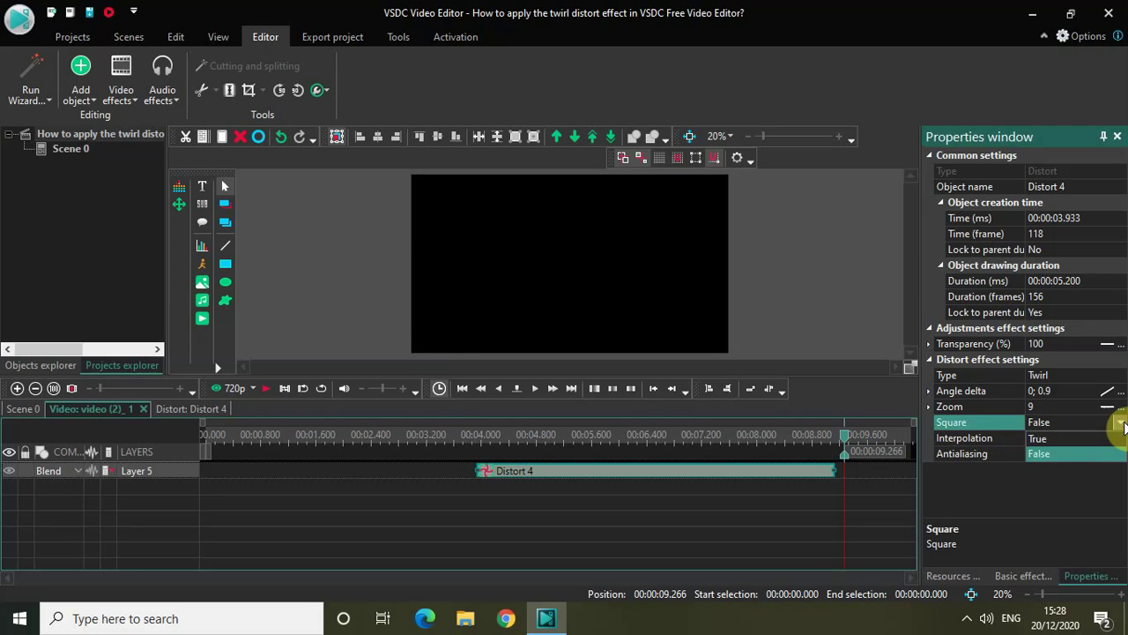
pyautogui.click(1098, 451)
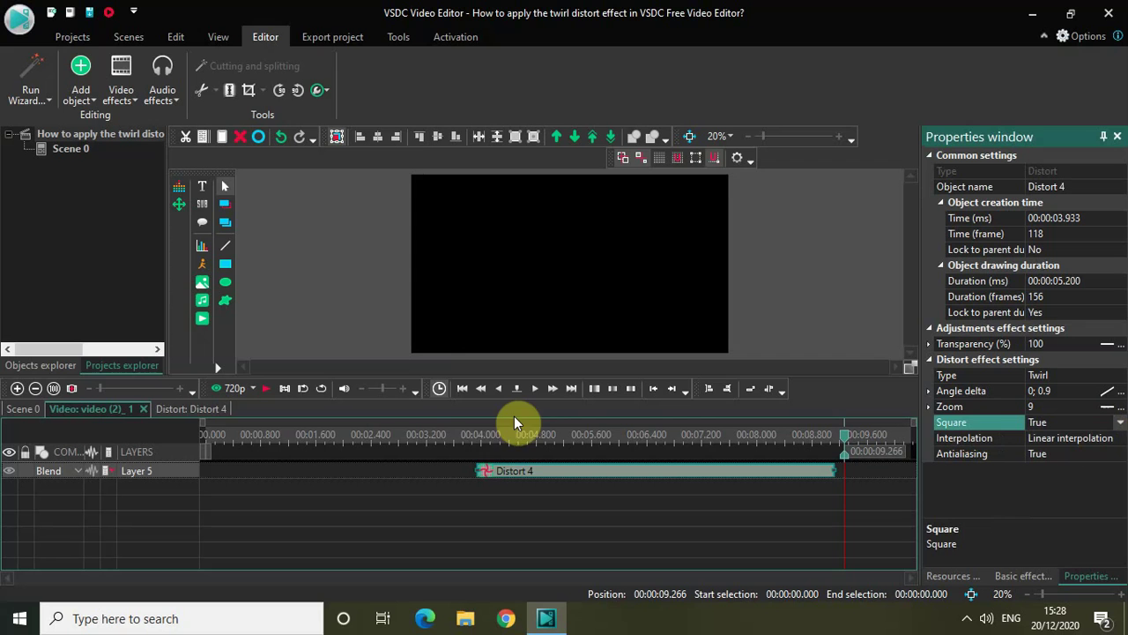
pyautogui.click(394, 434)
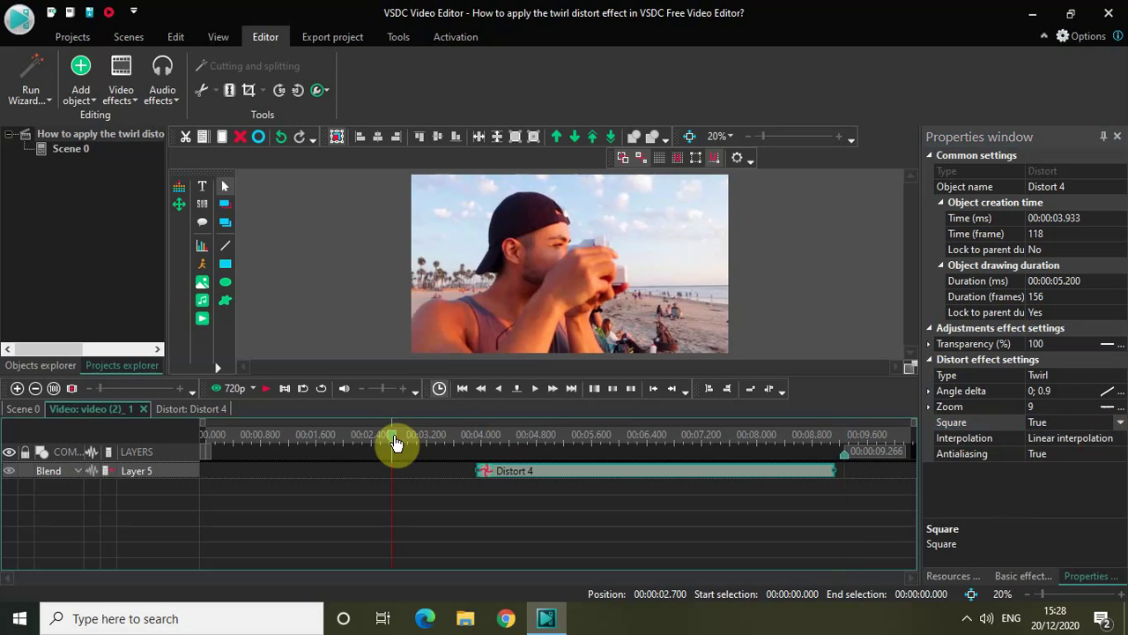
pyautogui.press('space')
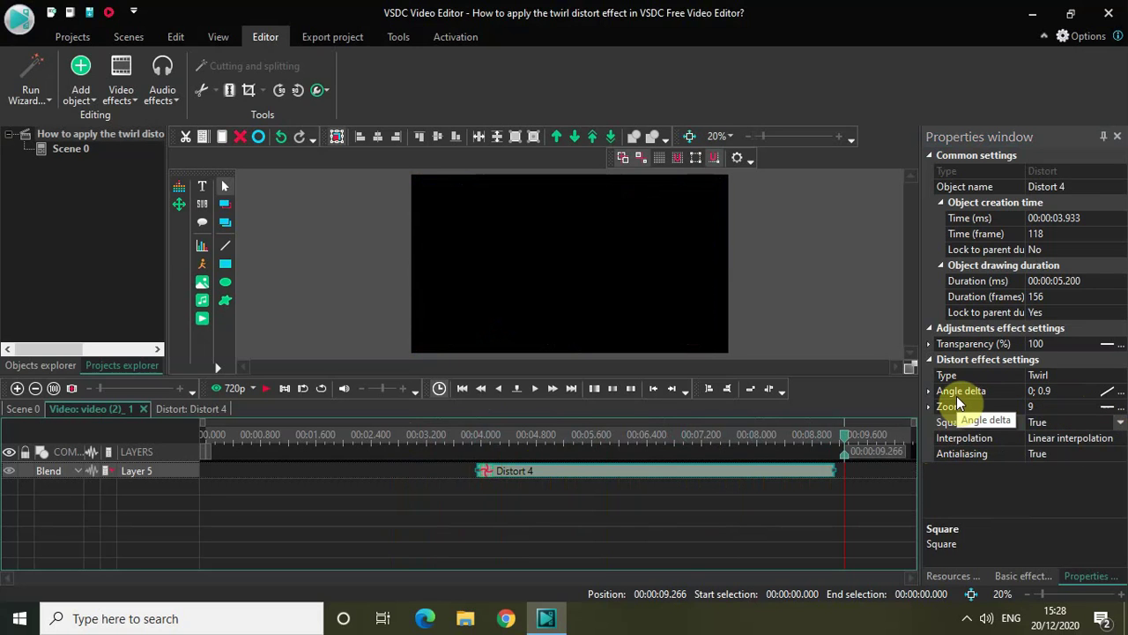
# Step: Set Square back to False and the Zoom to 0
pyautogui.click(1121, 423)
pyautogui.click(1120, 423)
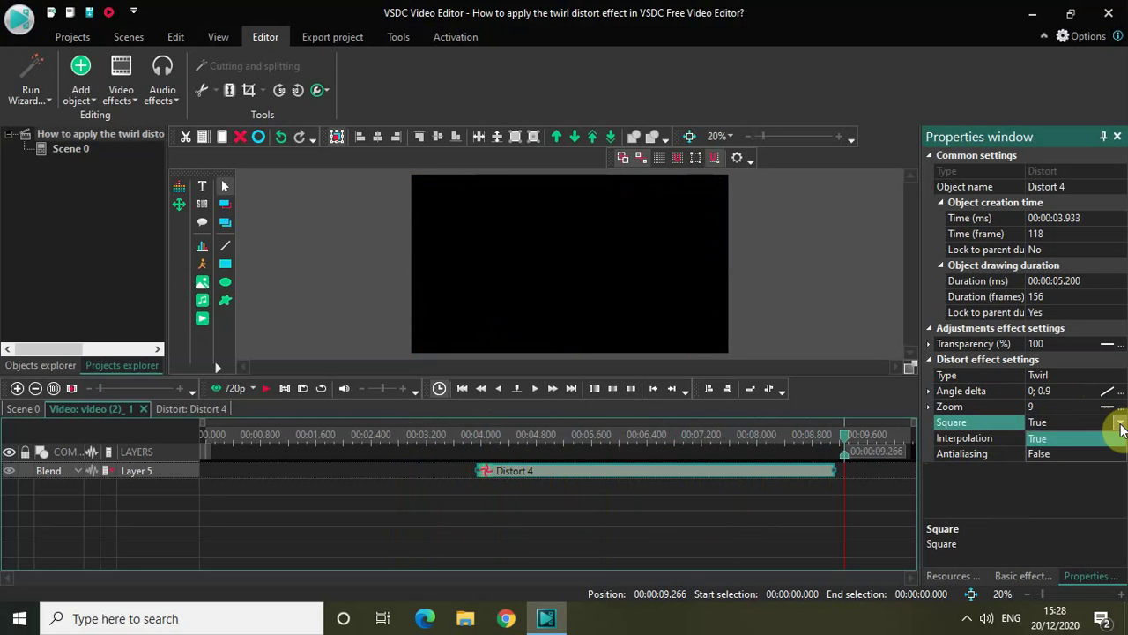
pyautogui.click(1084, 452)
pyautogui.click(1055, 405)
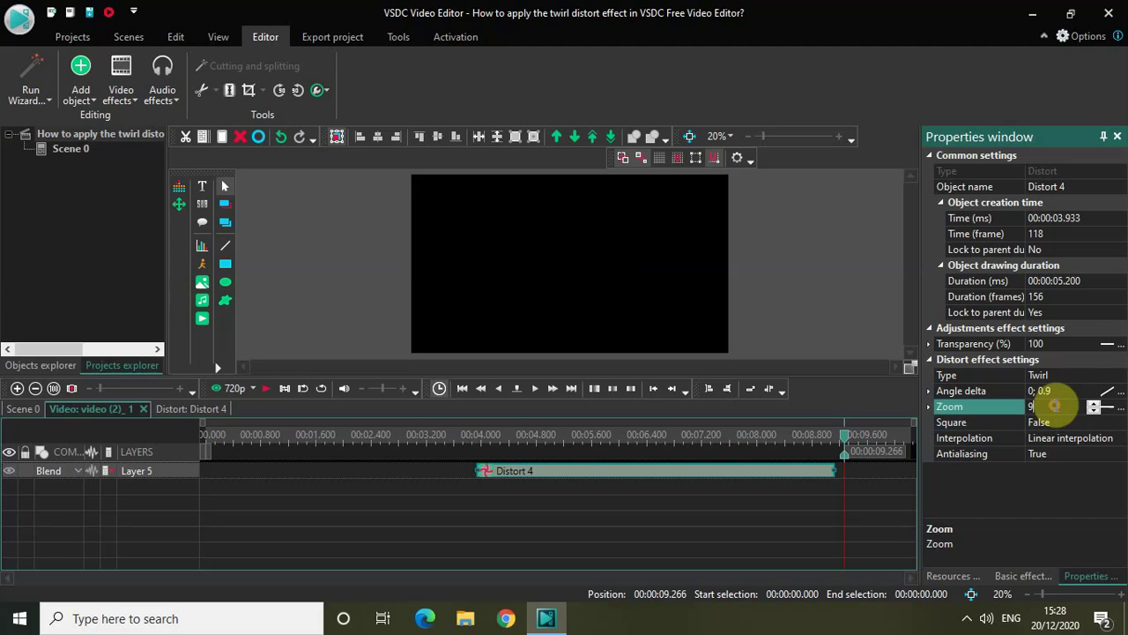
pyautogui.press('BackSpace')
pyautogui.write('0')
# Step: Replace the angle delta's 0; 0.9 values with 1;0 so it animates from 1 to 0
pyautogui.click(1070, 392)
pyautogui.click(1072, 393)
pyautogui.press('BackSpace')
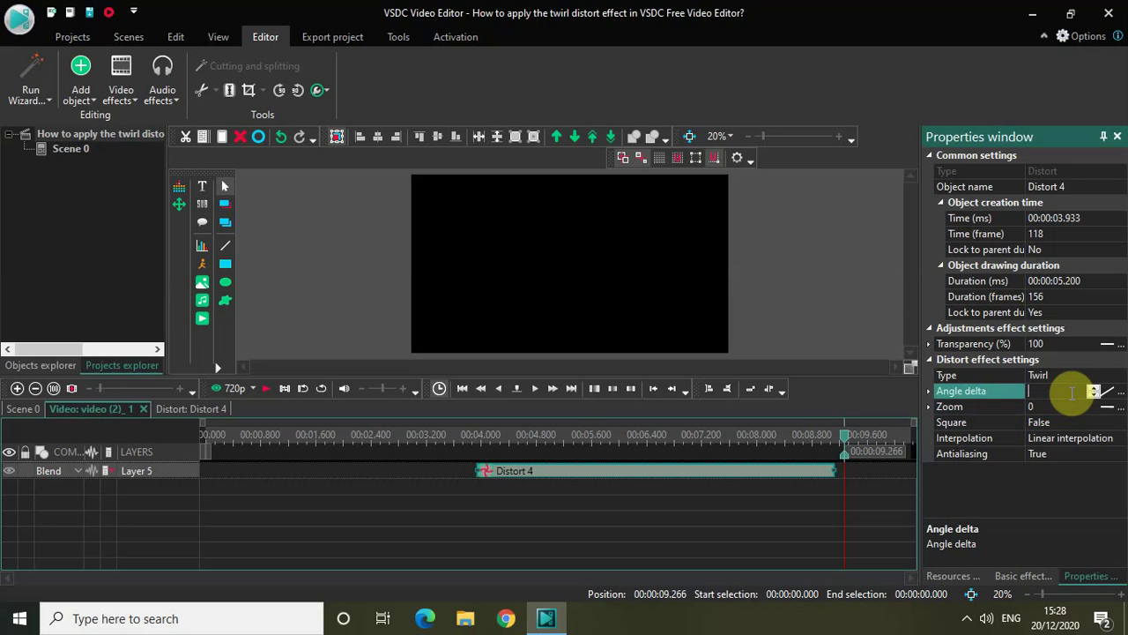
pyautogui.write('1')
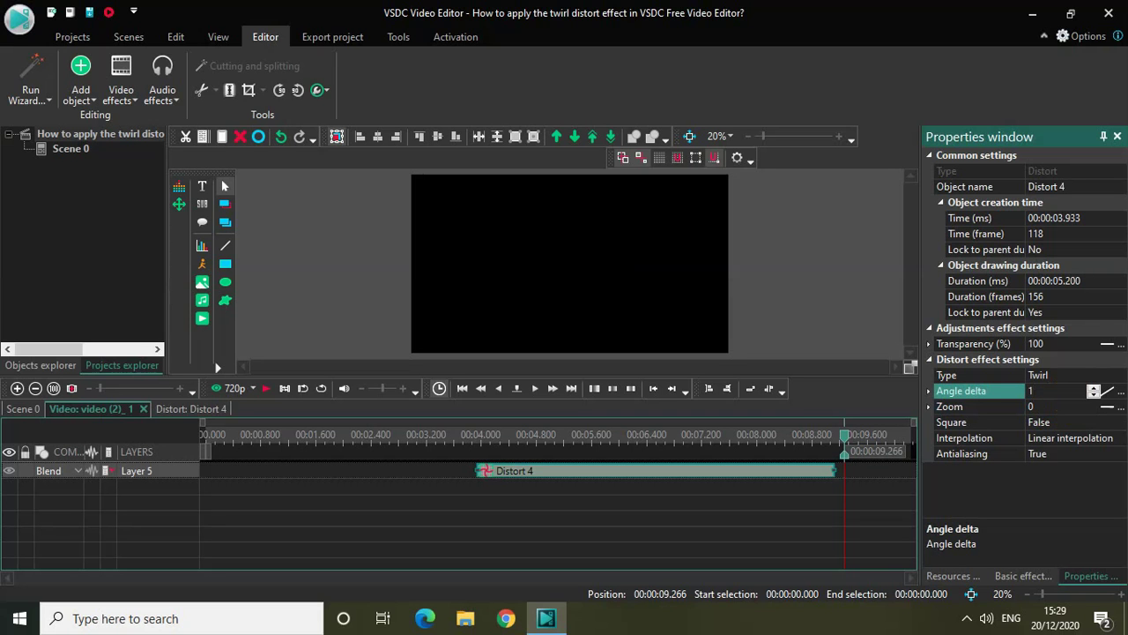
pyautogui.write(';0')
# Step: Move Distort 4 to 0:00, trim it to about 1.3 seconds, and preview from the start
pyautogui.moveTo(701, 477); pyautogui.dragTo(395, 457)
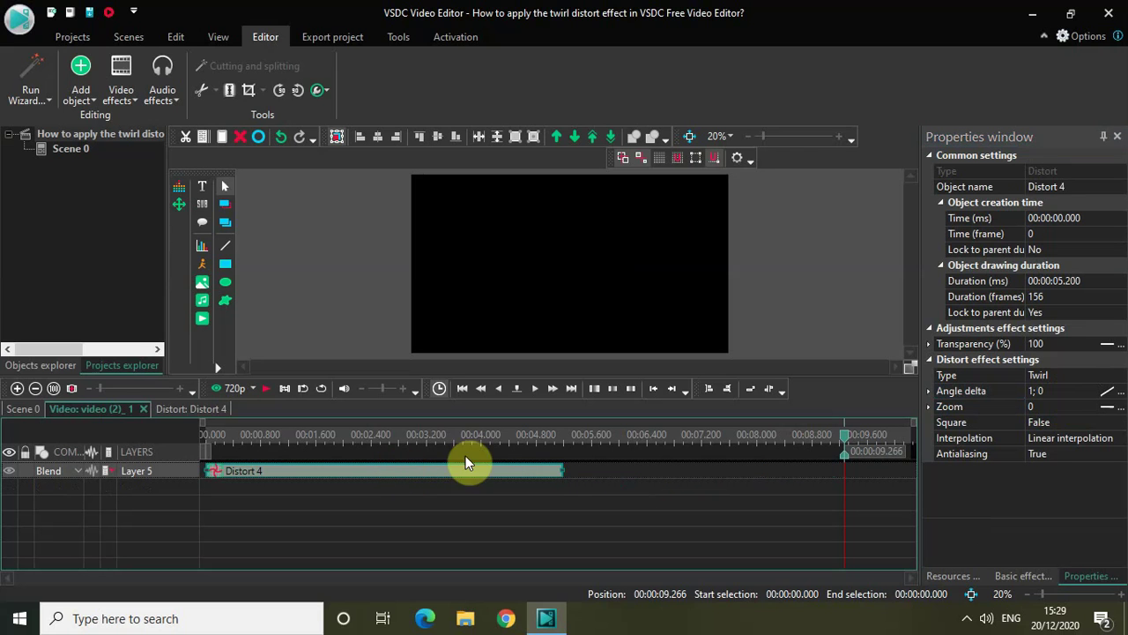
pyautogui.moveTo(504, 477); pyautogui.dragTo(293, 477)
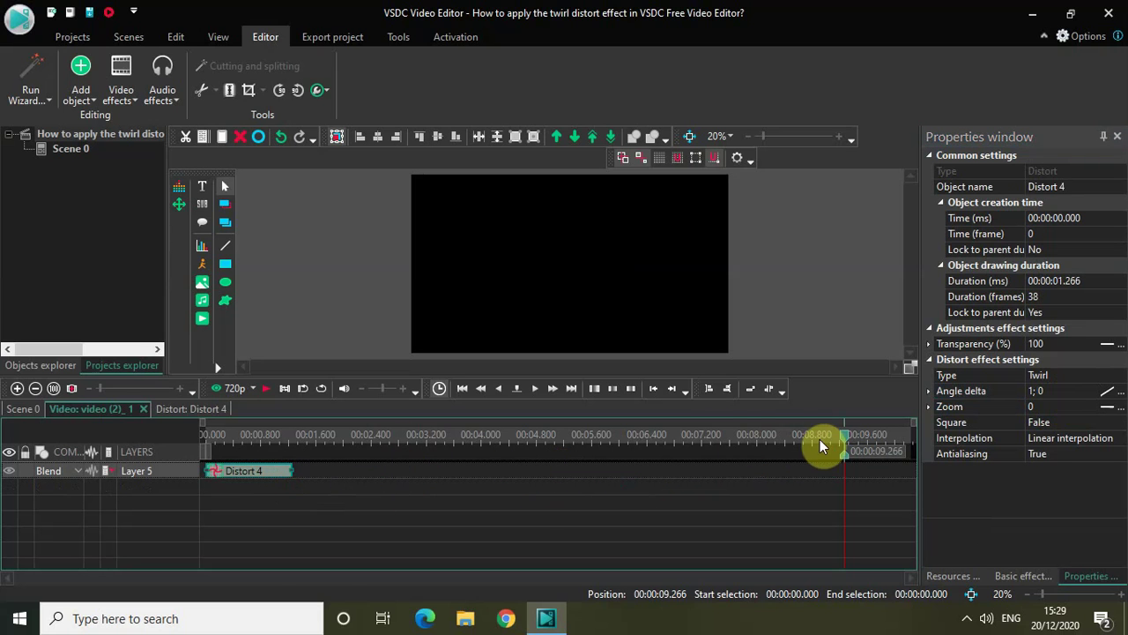
pyautogui.moveTo(842, 437); pyautogui.dragTo(674, 438)
pyautogui.moveTo(496, 444); pyautogui.dragTo(138, 433)
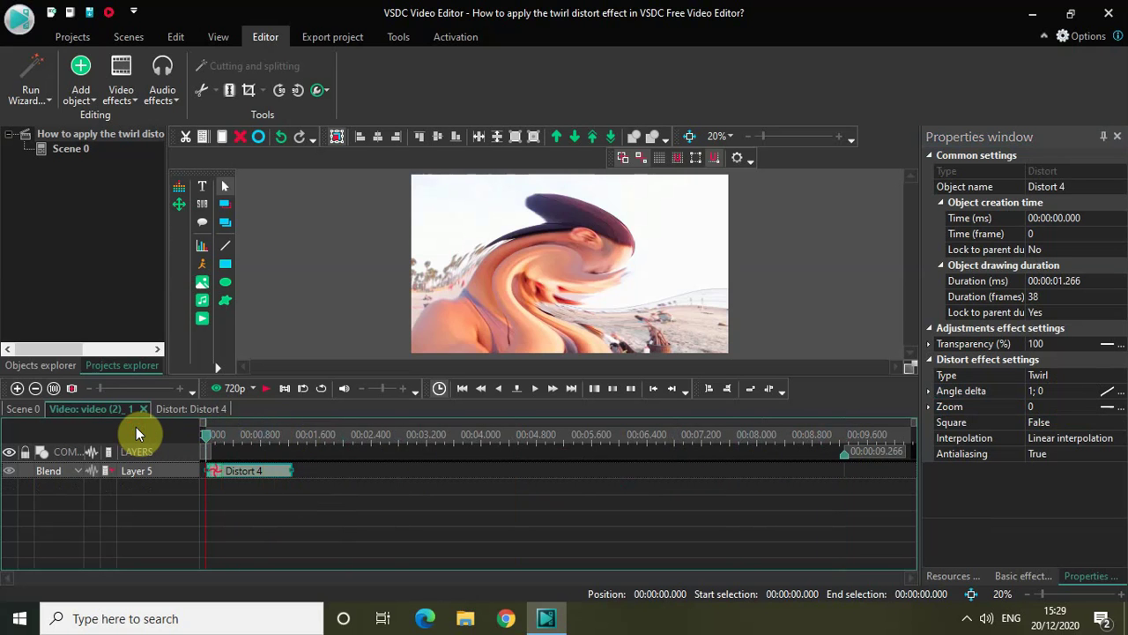
pyautogui.press('space')
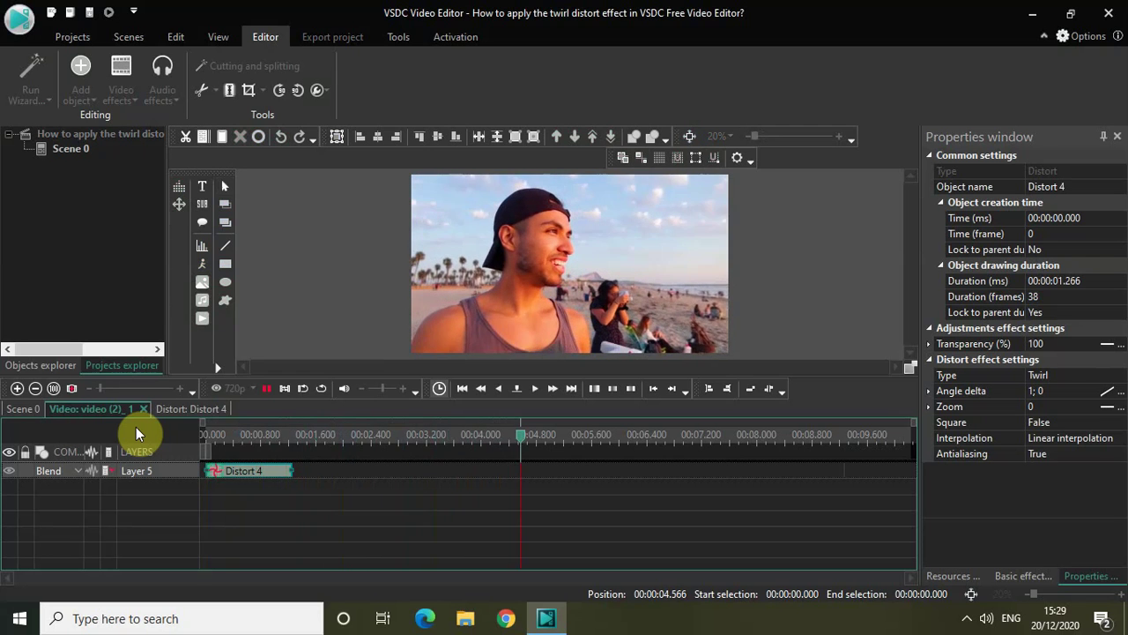
pyautogui.press('space')
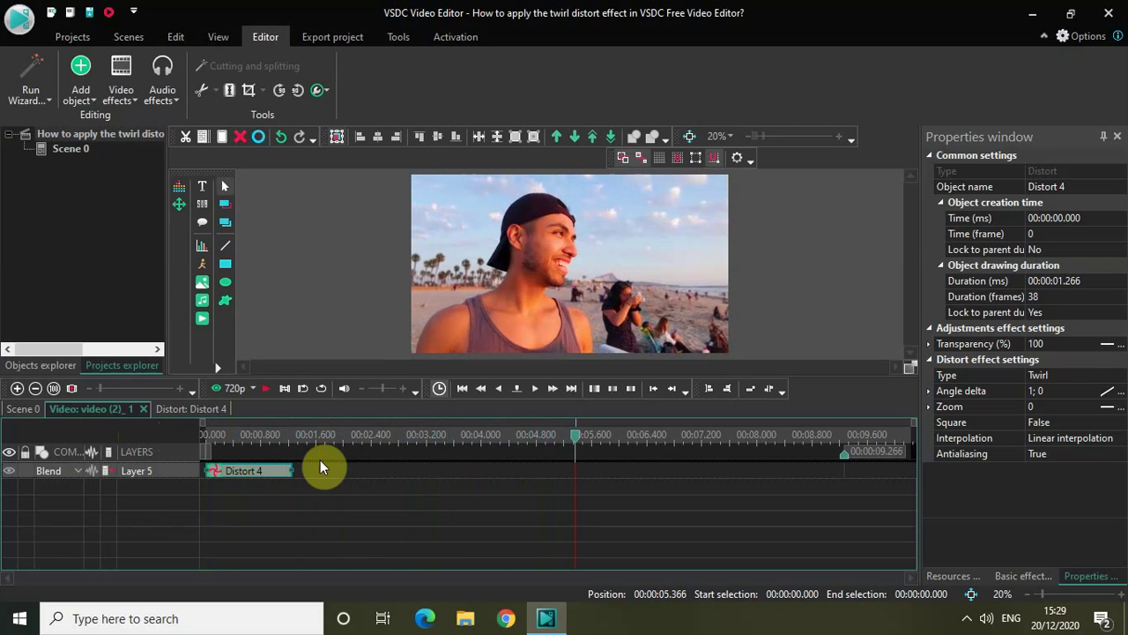
# Step: Extend Distort 4 to 3.1 seconds and replay the video from the beginning
pyautogui.moveTo(293, 472); pyautogui.dragTo(418, 470)
pyautogui.moveTo(579, 435); pyautogui.dragTo(114, 458)
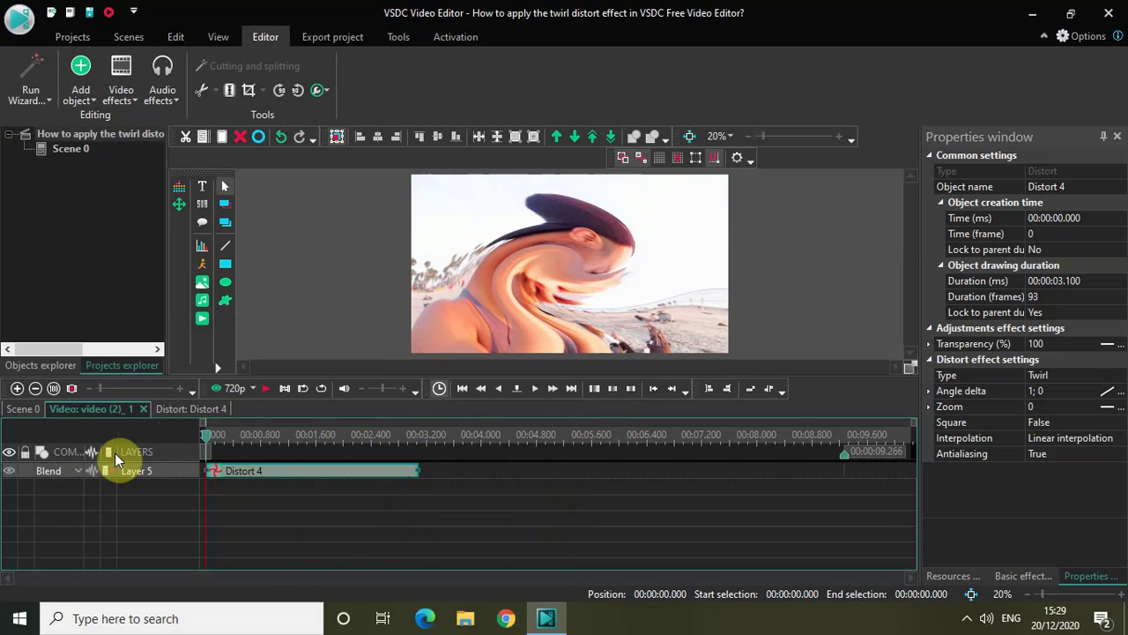
pyautogui.press('space')
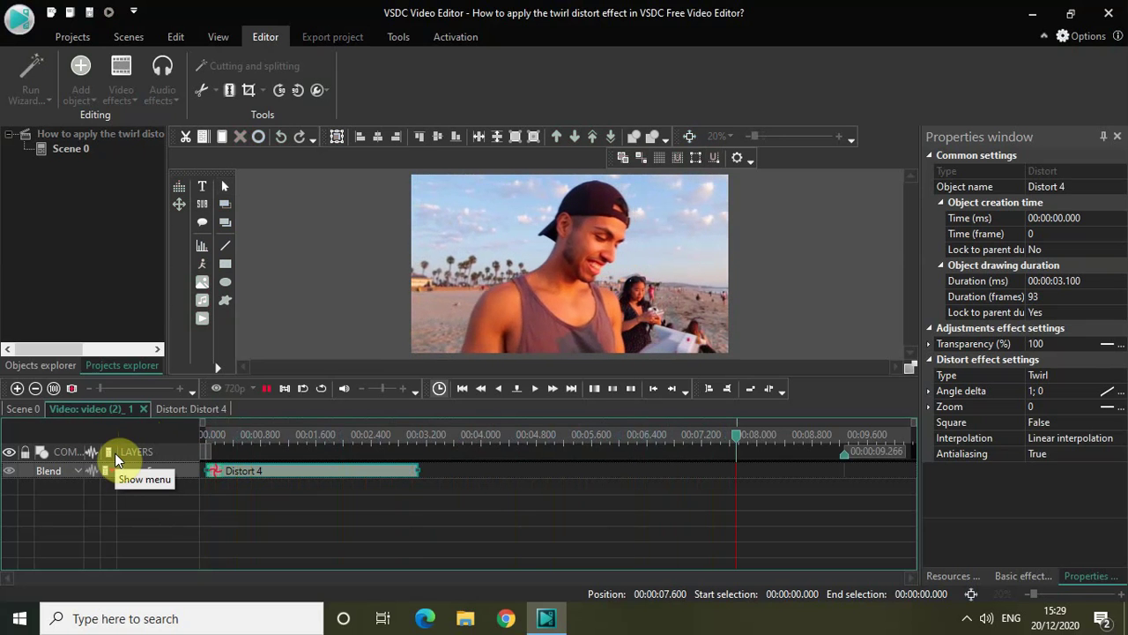
pyautogui.press('space')
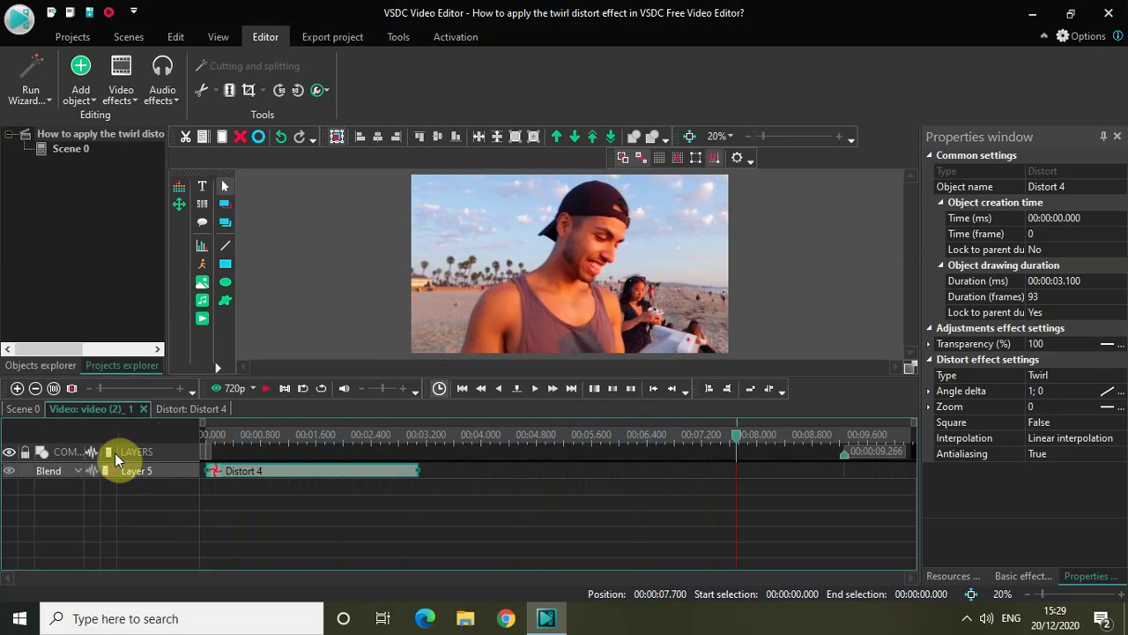